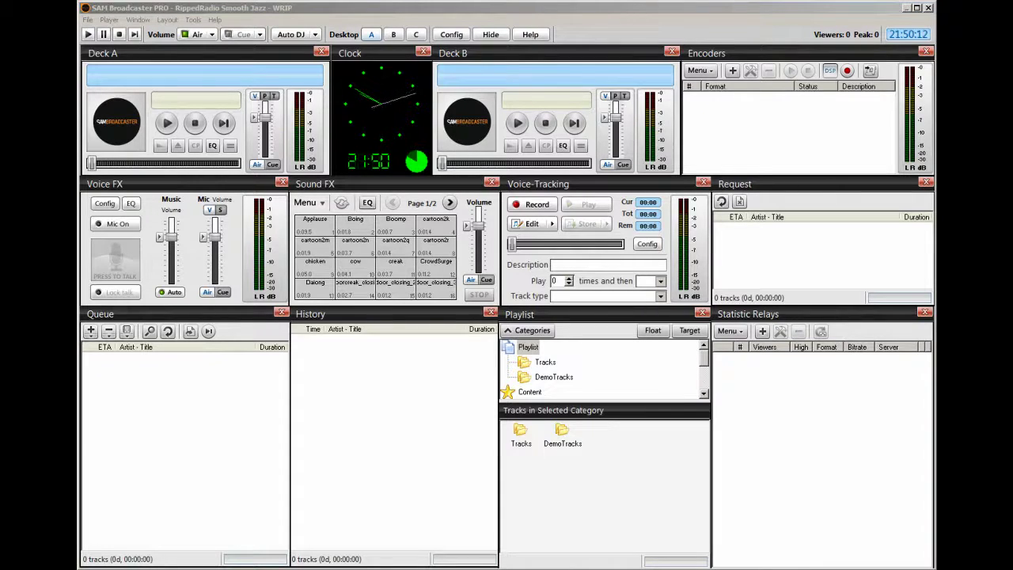
Step: Review the station settings notes and cycle through the Desktop layouts, returning to the main one
left_click_drag(36, 119, 608, 115)
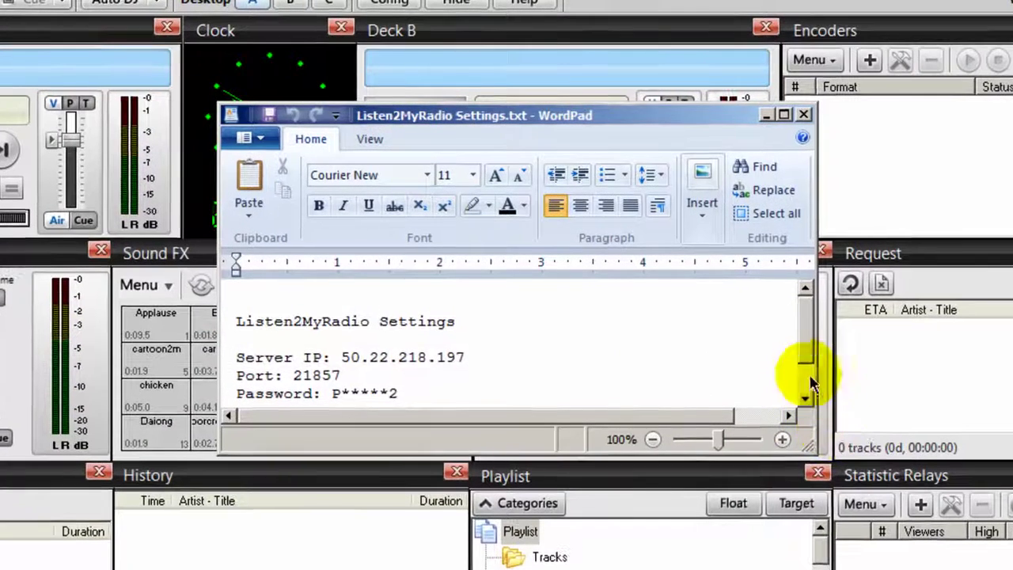
scroll(694, 243, "down", 1)
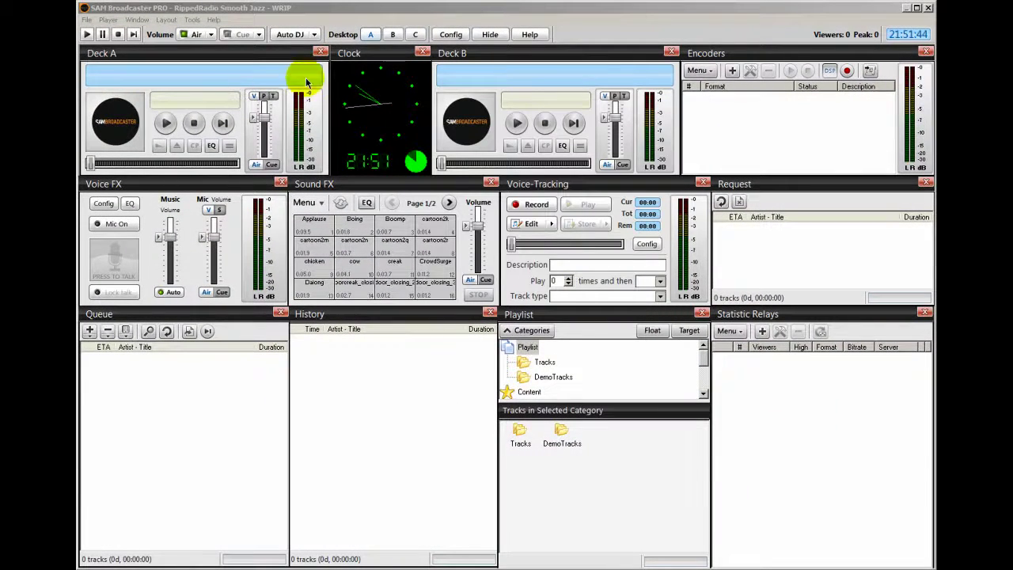
left_click(330, 7)
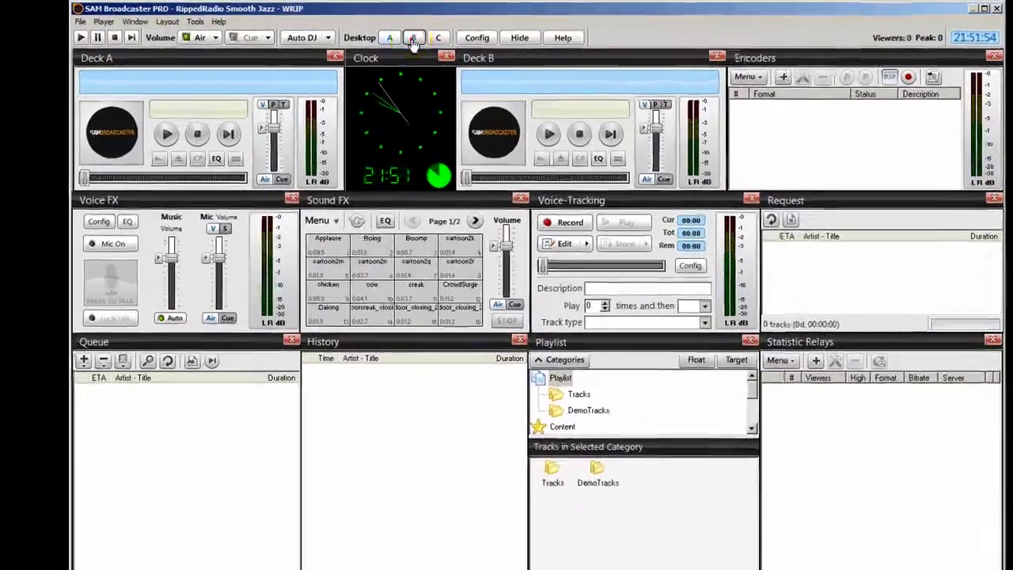
left_click(393, 36)
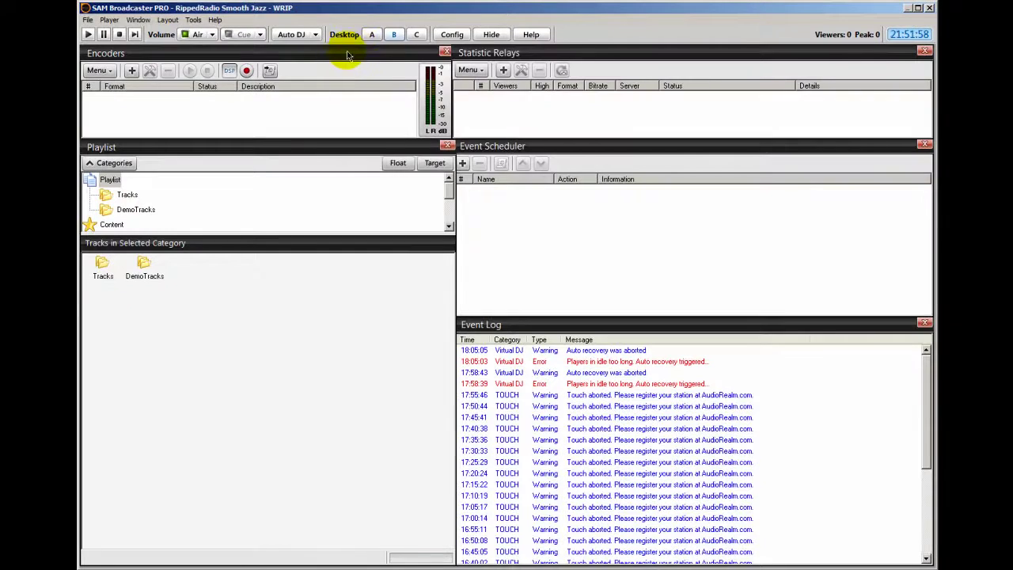
left_click(417, 34)
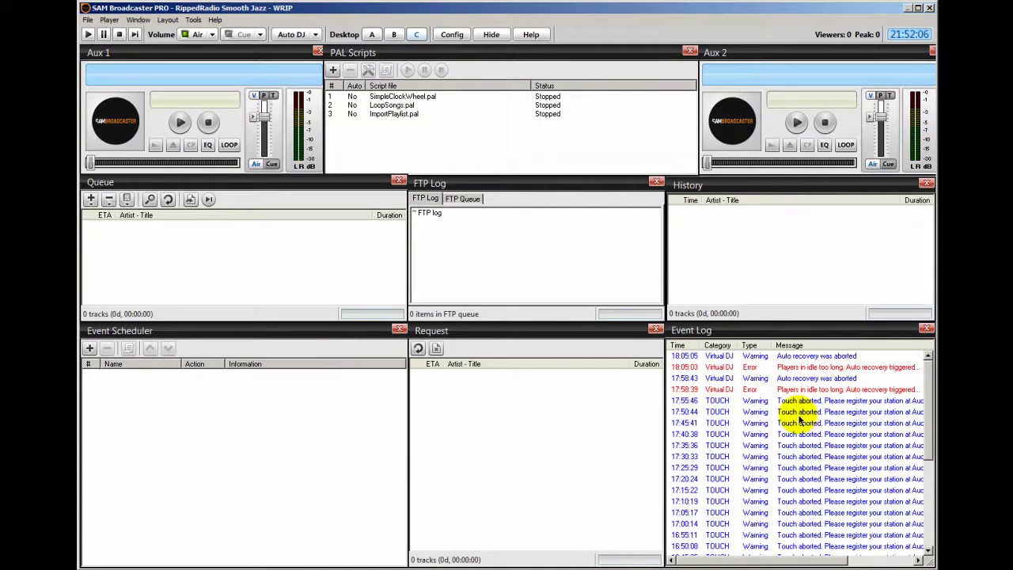
left_click(373, 35)
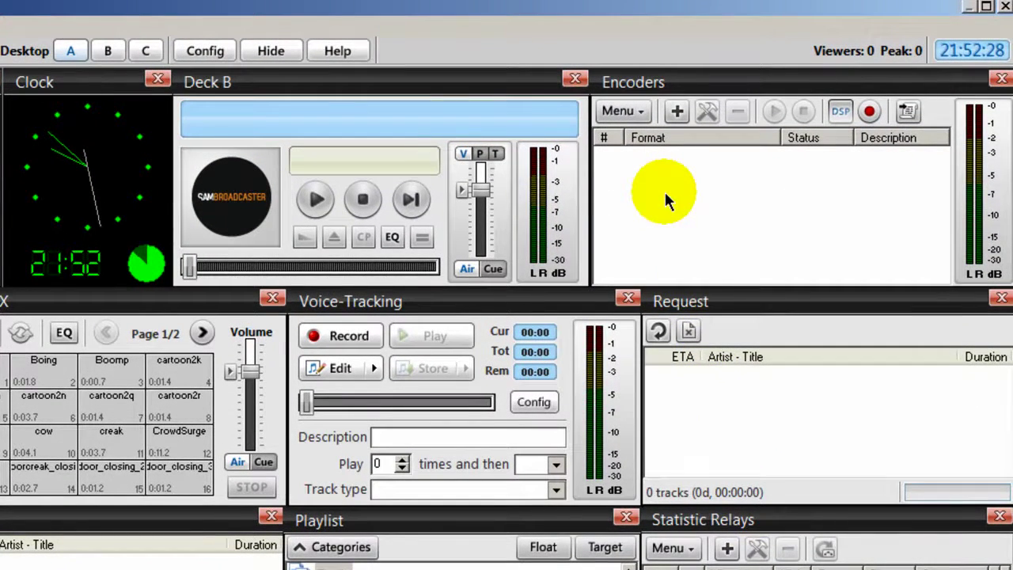
Step: Add a new MP3 (LAME_ENC) encoder and open its 64 kbps Stereo configuration
right_click(668, 178)
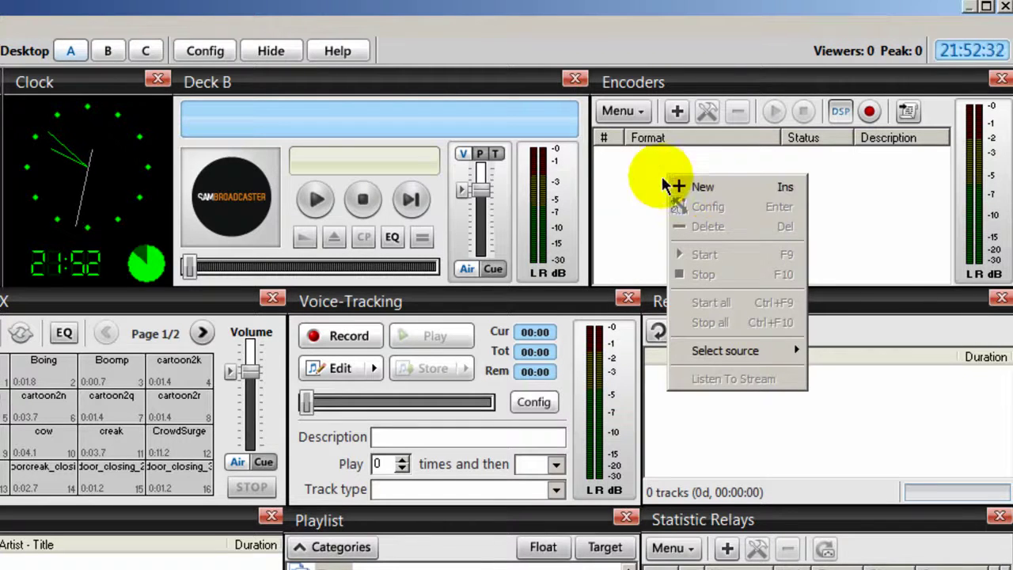
left_click(640, 180)
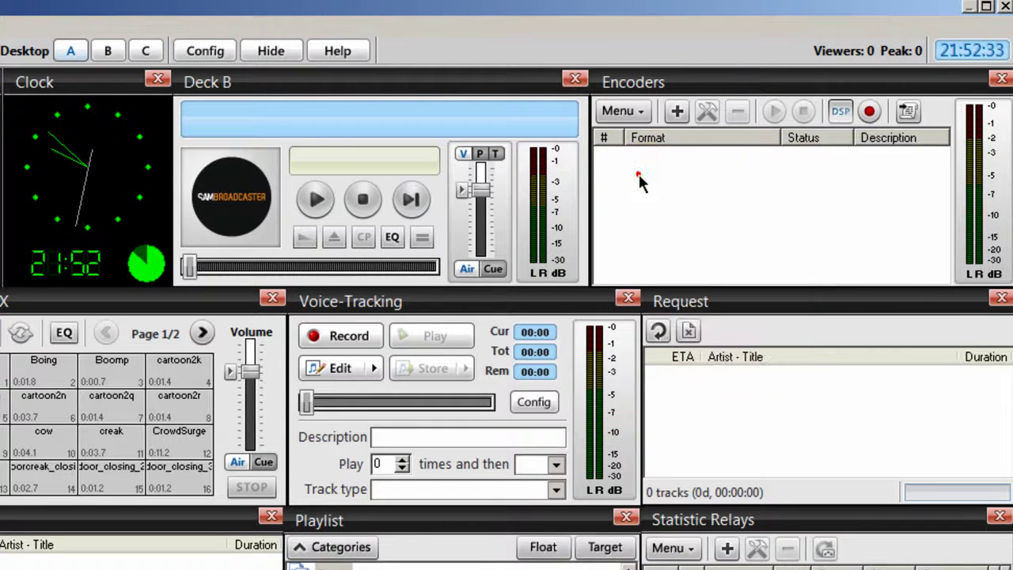
left_click(677, 115)
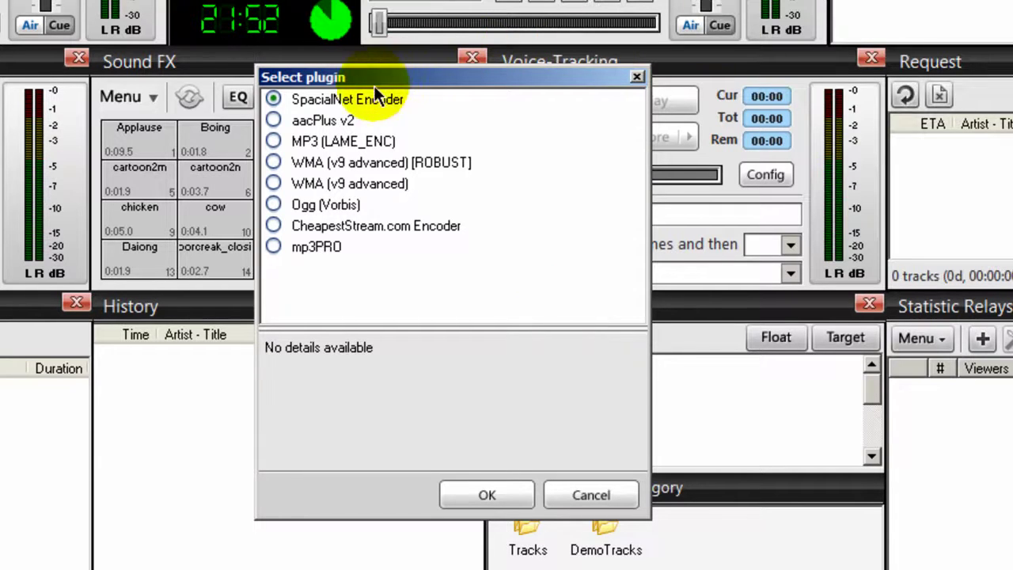
left_click(271, 140)
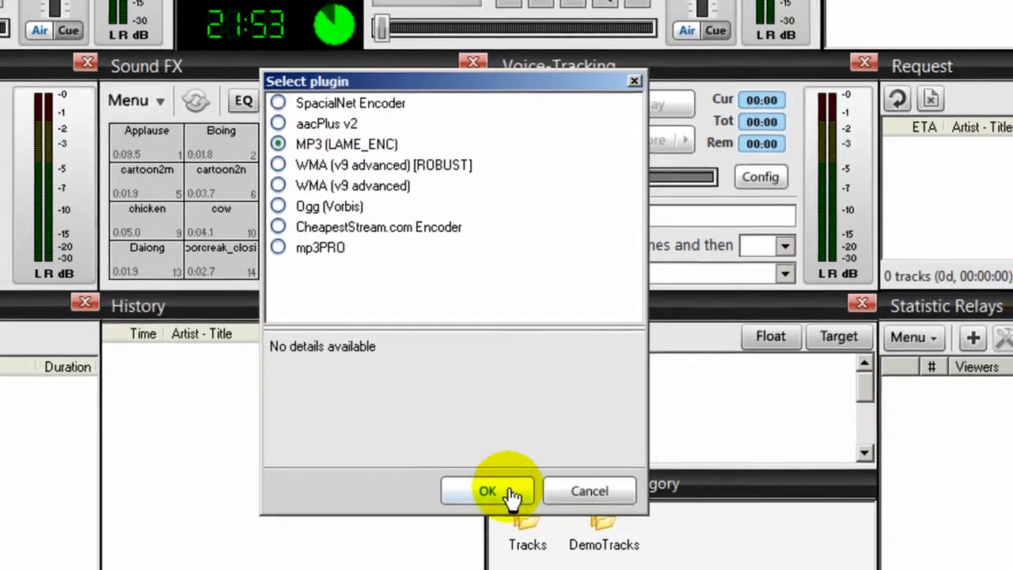
left_click(512, 494)
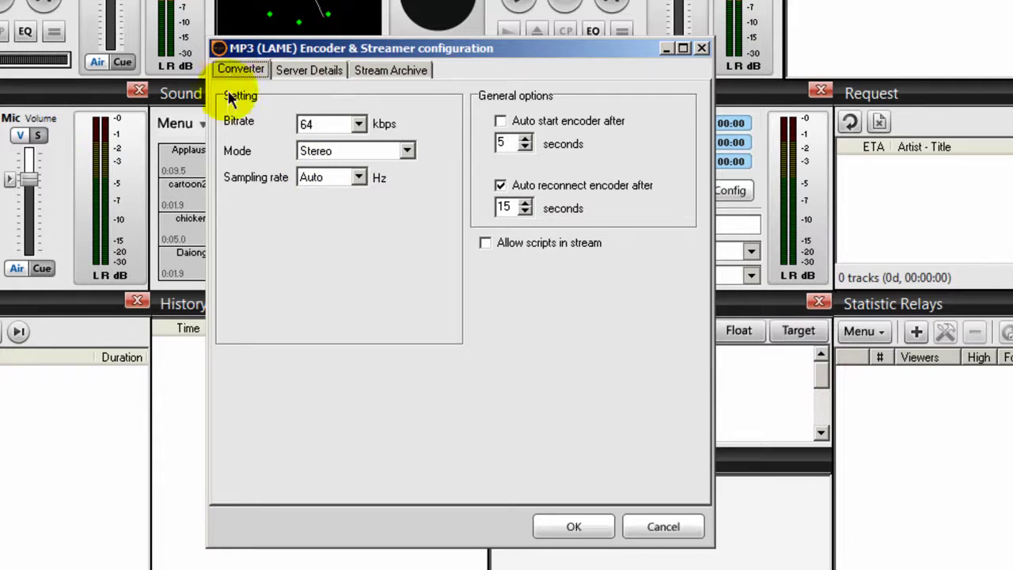
left_click(316, 128)
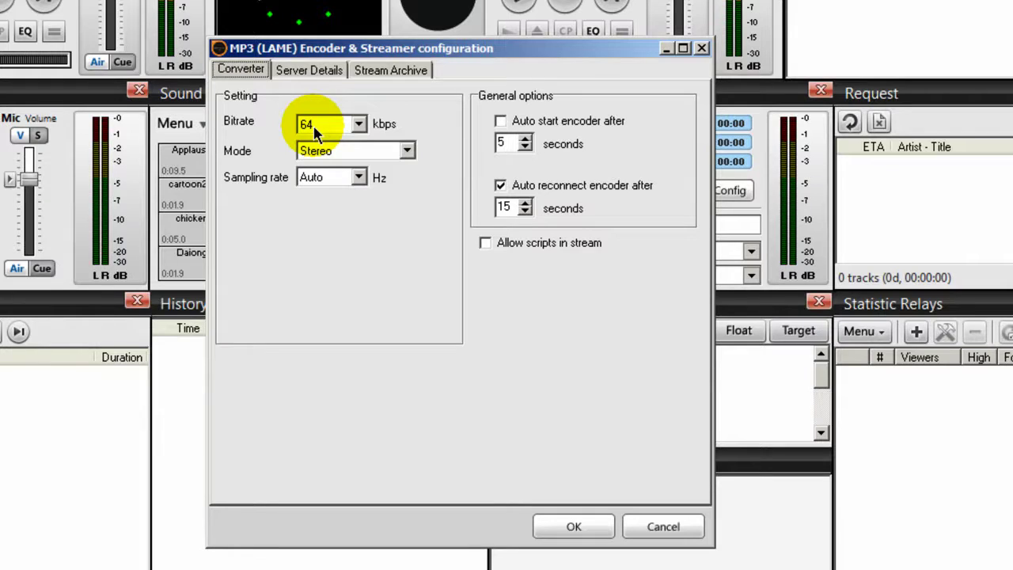
Step: Set the MP3 bitrate to 96 kbps, keep Auto sampling rate, and auto-start after 5 seconds
left_click(359, 124)
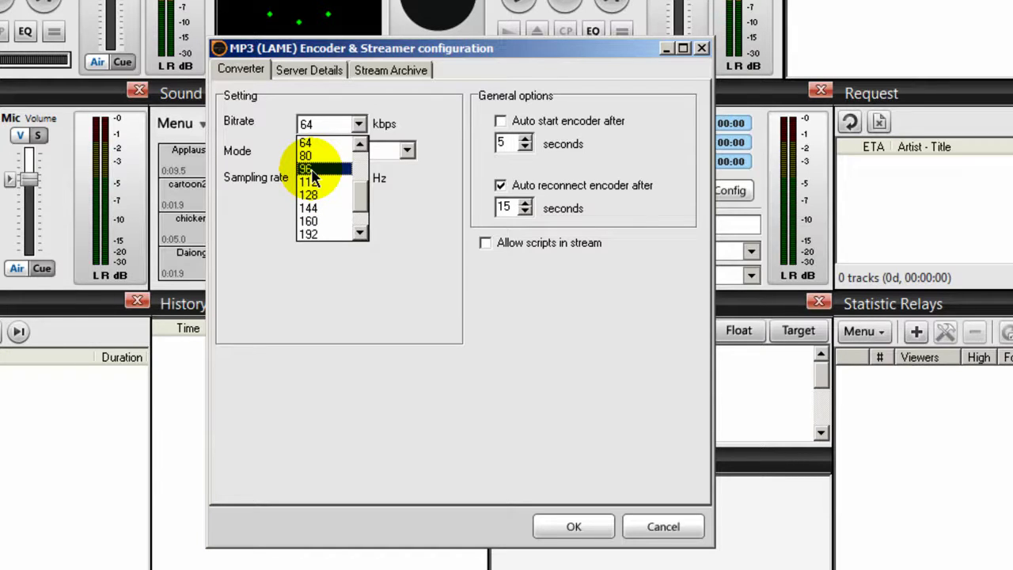
left_click(311, 170)
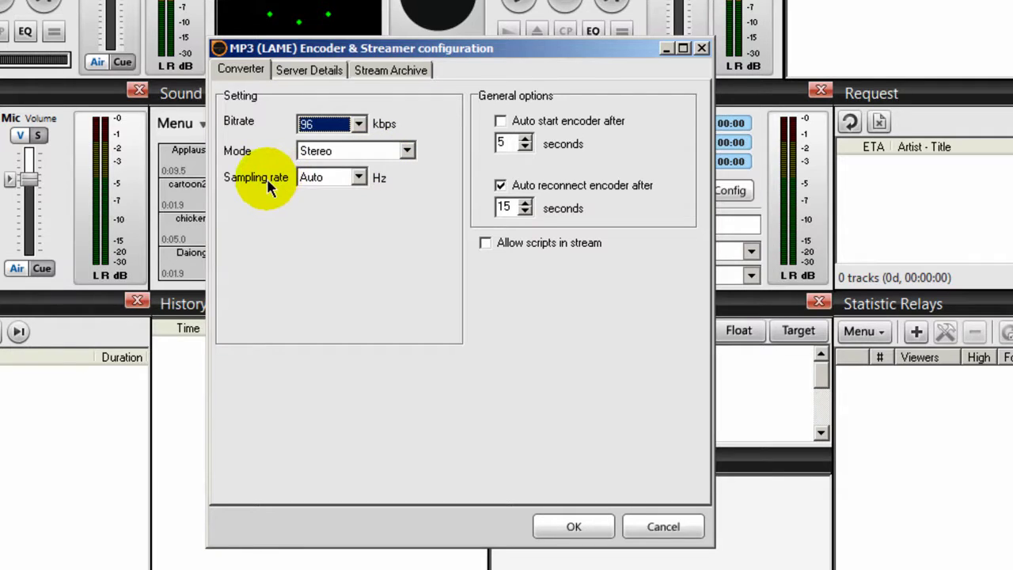
left_click(360, 178)
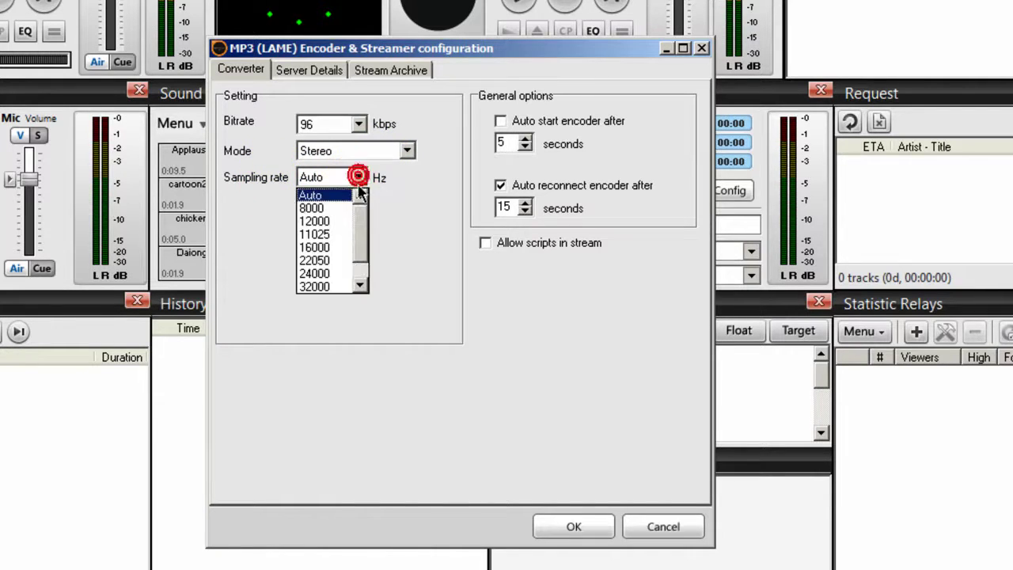
left_click(362, 216)
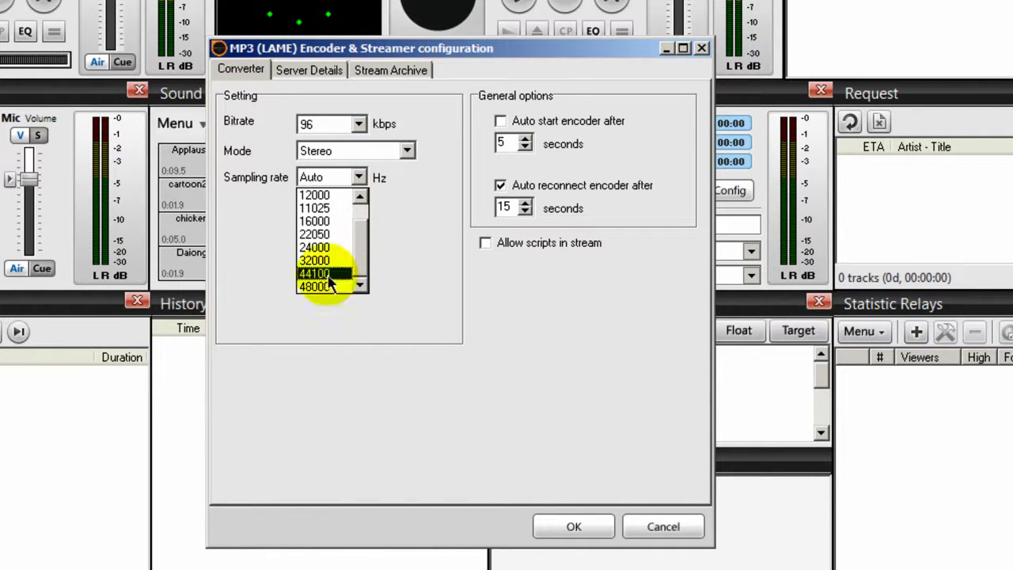
key("Escape")
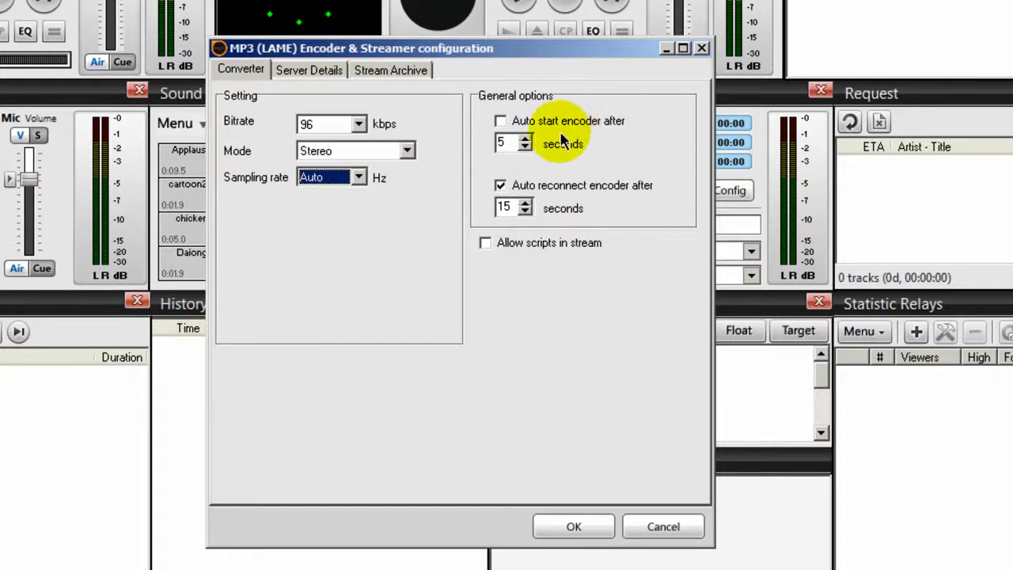
left_click(501, 123)
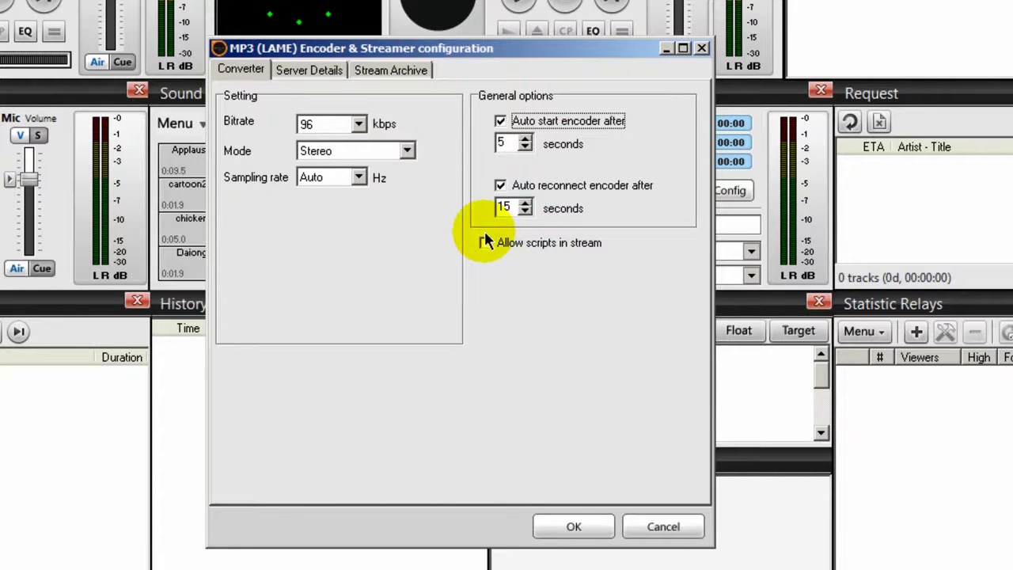
left_click(309, 71)
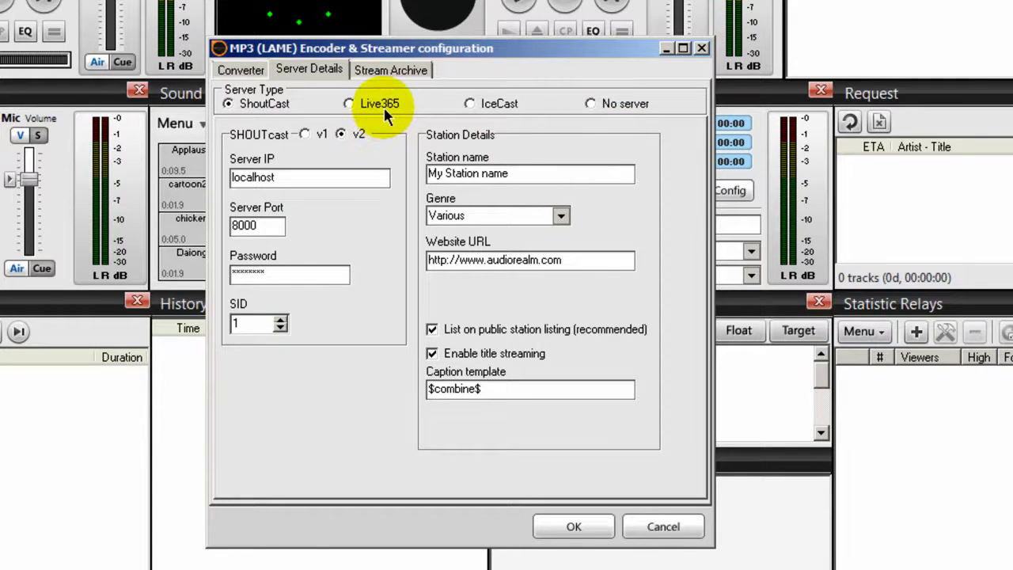
left_click(589, 103)
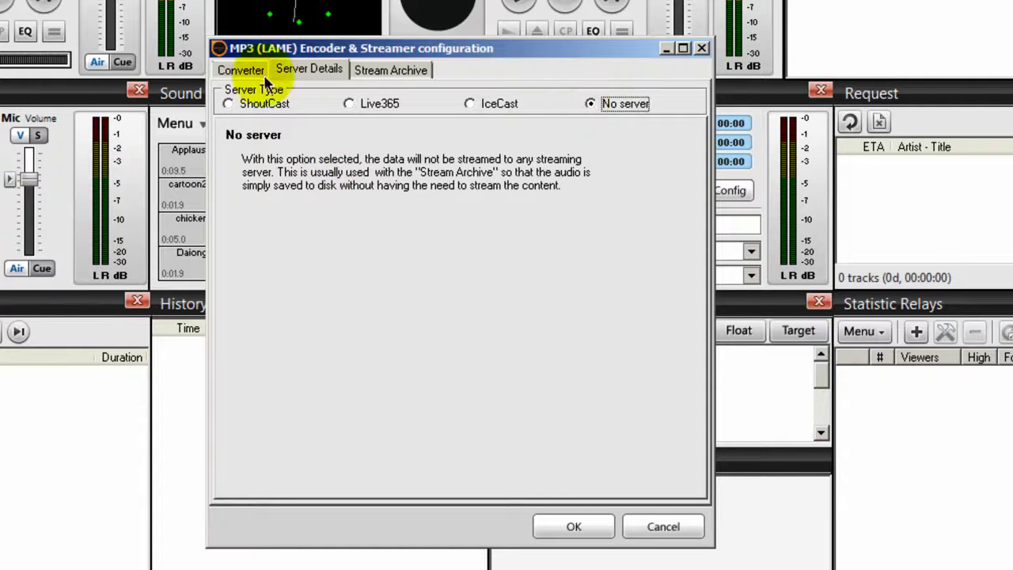
left_click(400, 72)
left_click(243, 98)
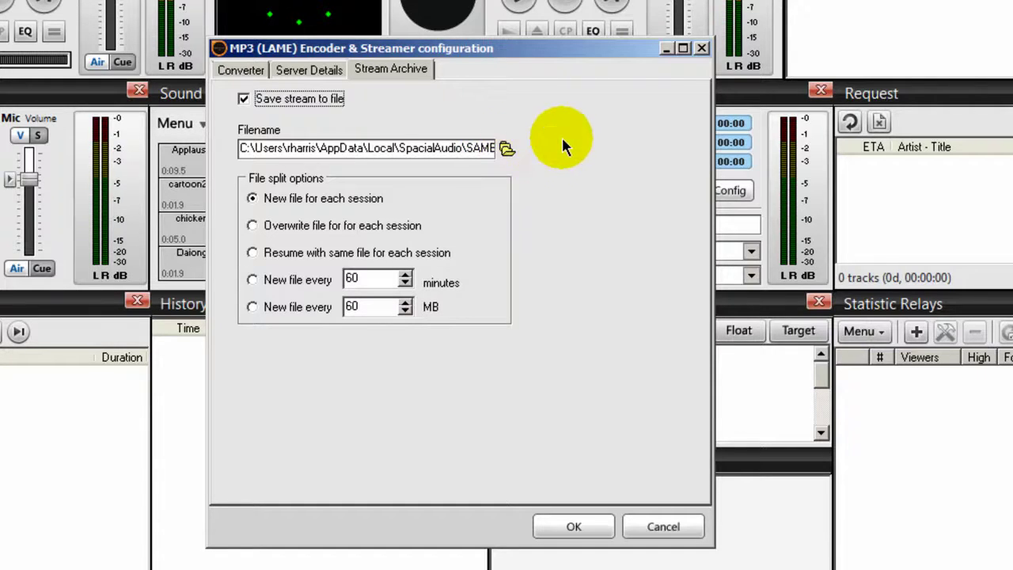
left_click(243, 99)
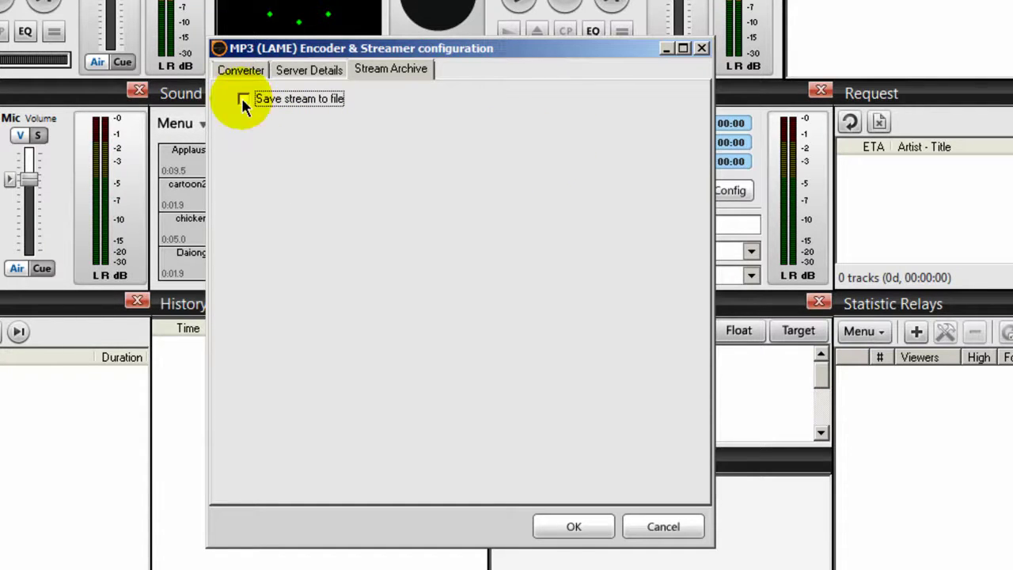
left_click(307, 71)
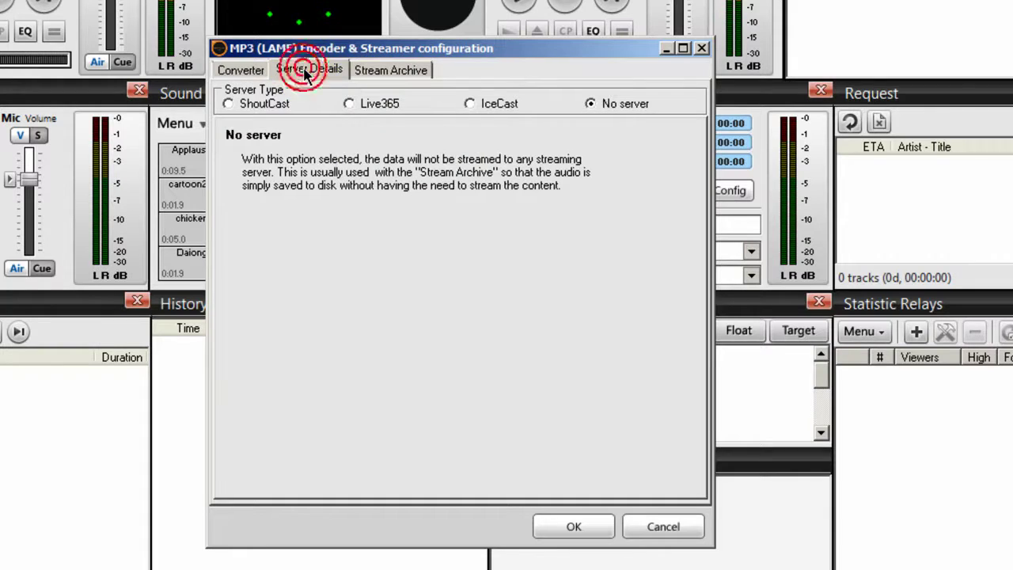
left_click(228, 103)
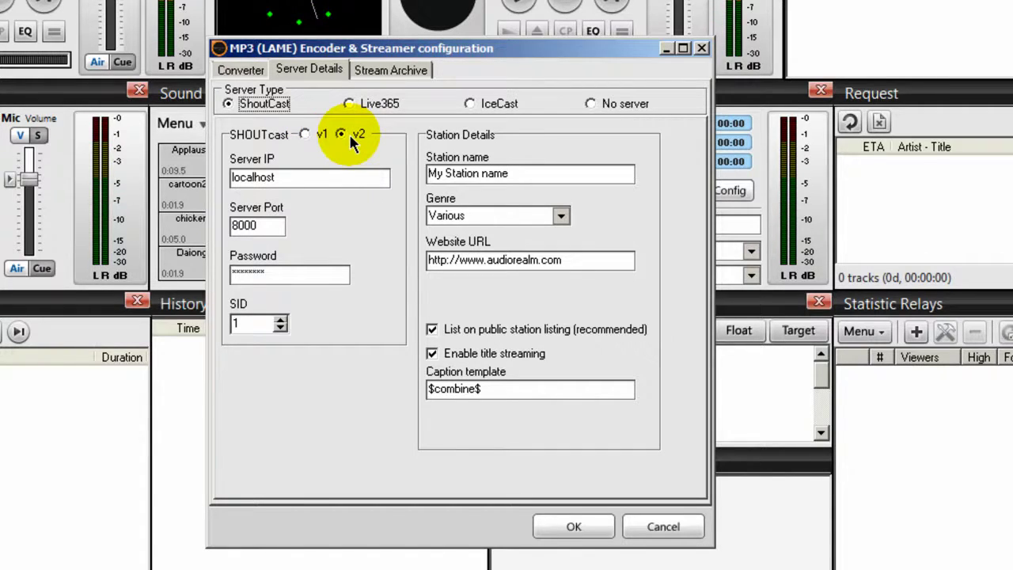
Step: Select SHOUTcast v1 and paste server IP 50.22.218.197 from the notes into Server IP
left_click(306, 133)
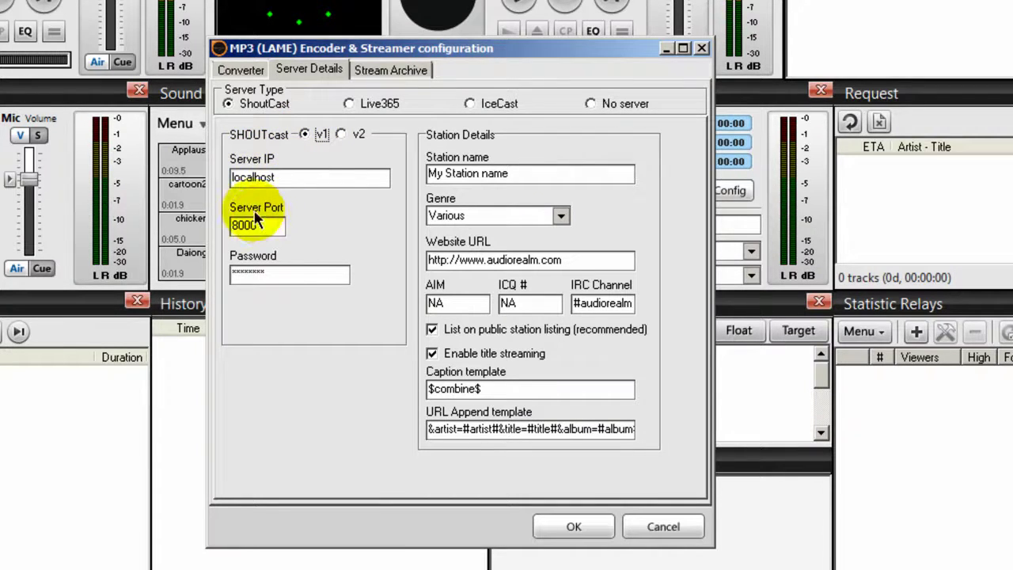
left_click_drag(321, 58, 983, 20)
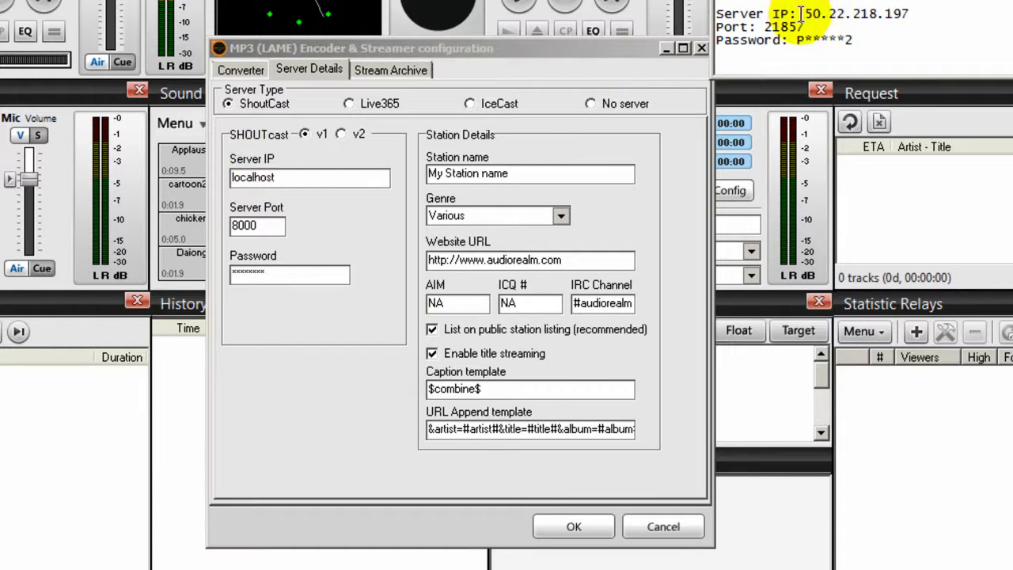
left_click_drag(806, 13, 890, 11)
key("ctrl+c")
left_click(847, 13)
right_click(889, 11)
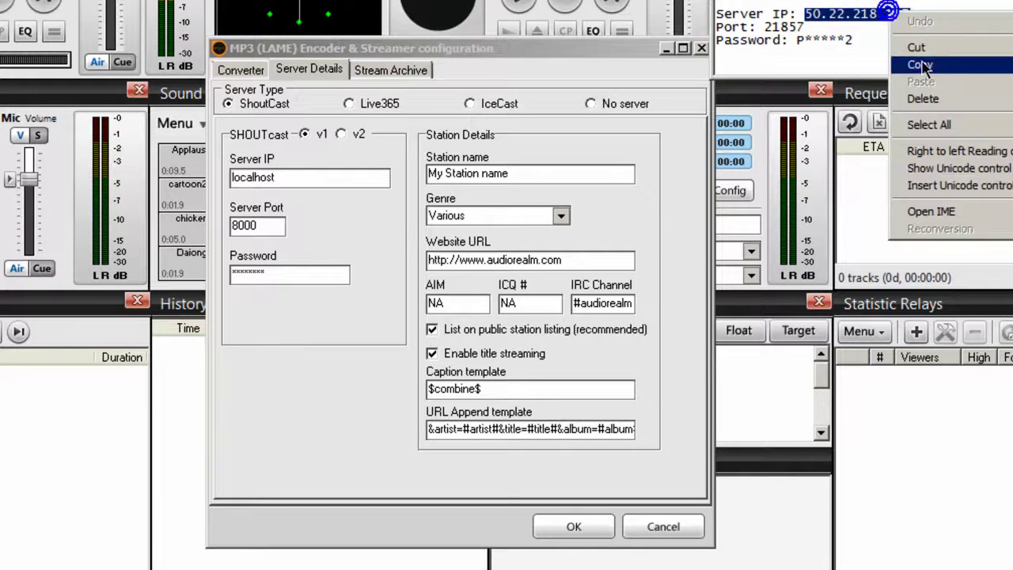
left_click(922, 63)
double_click(252, 177)
right_click(252, 178)
left_click(288, 242)
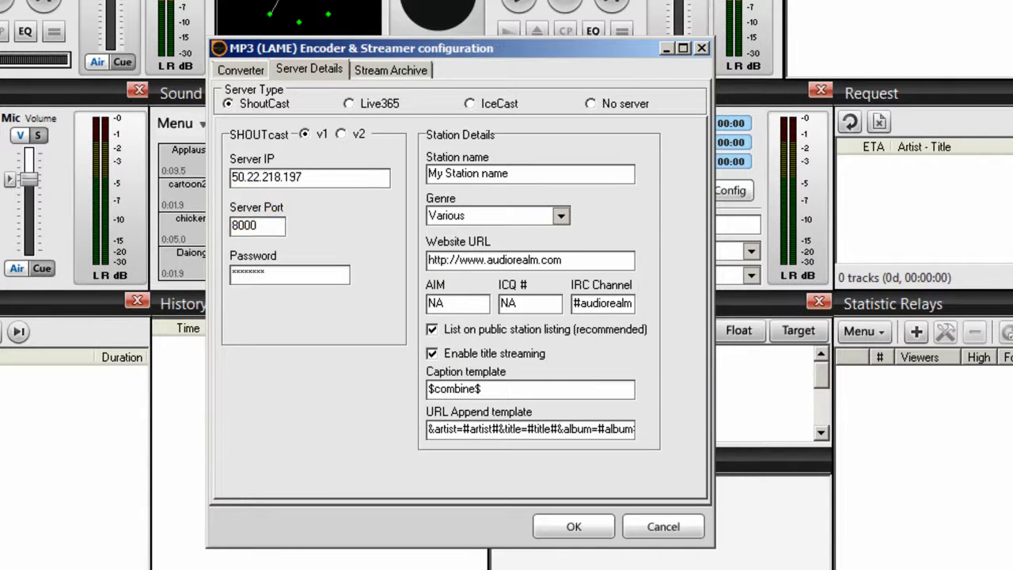
Step: Paste port 21857 into Server Port and replace the password with the station's password
double_click(784, 27)
right_click(787, 28)
left_click(880, 74)
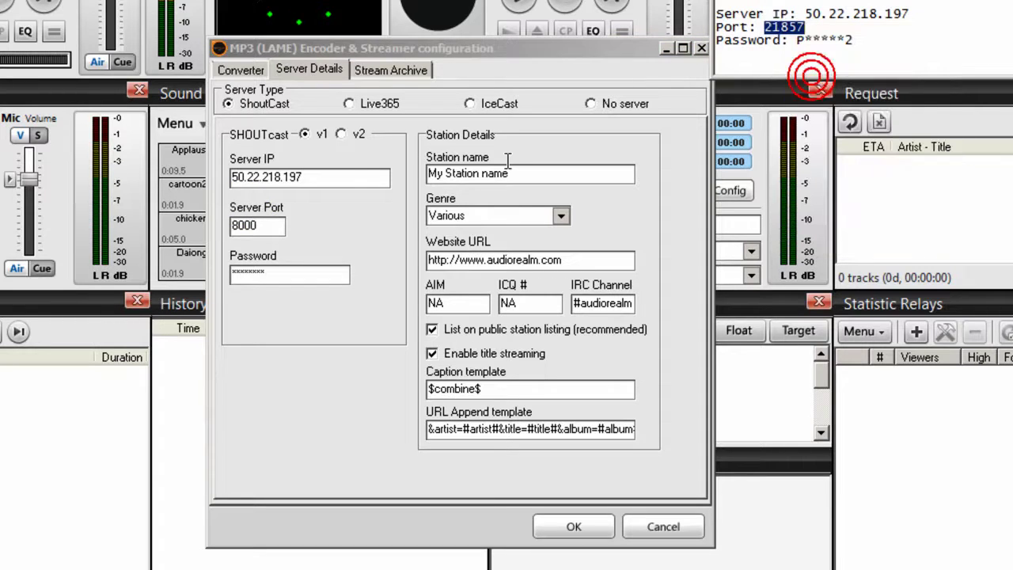
double_click(261, 225)
right_click(239, 225)
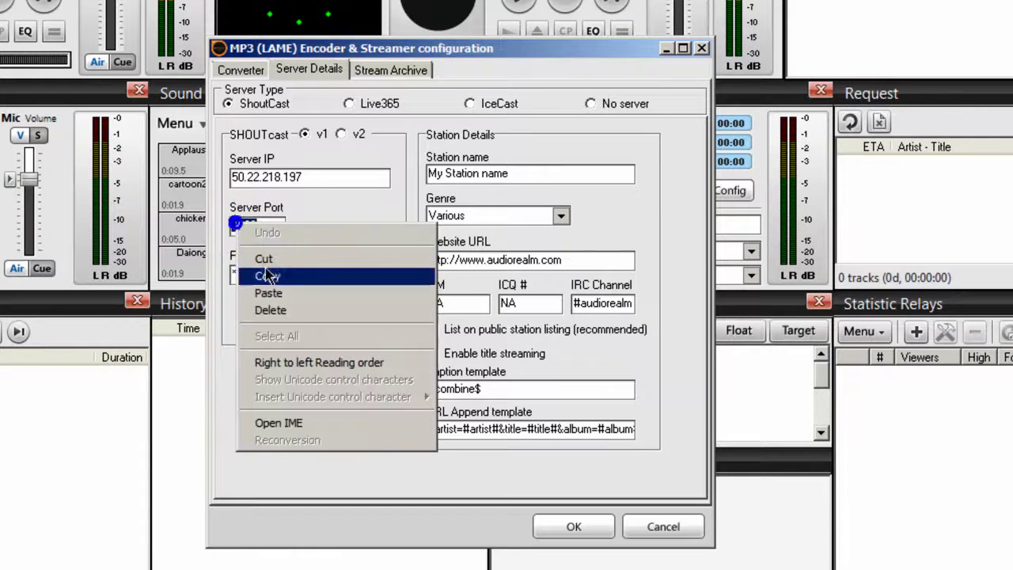
left_click(269, 292)
left_click_drag(274, 276, 169, 286)
type("***********")
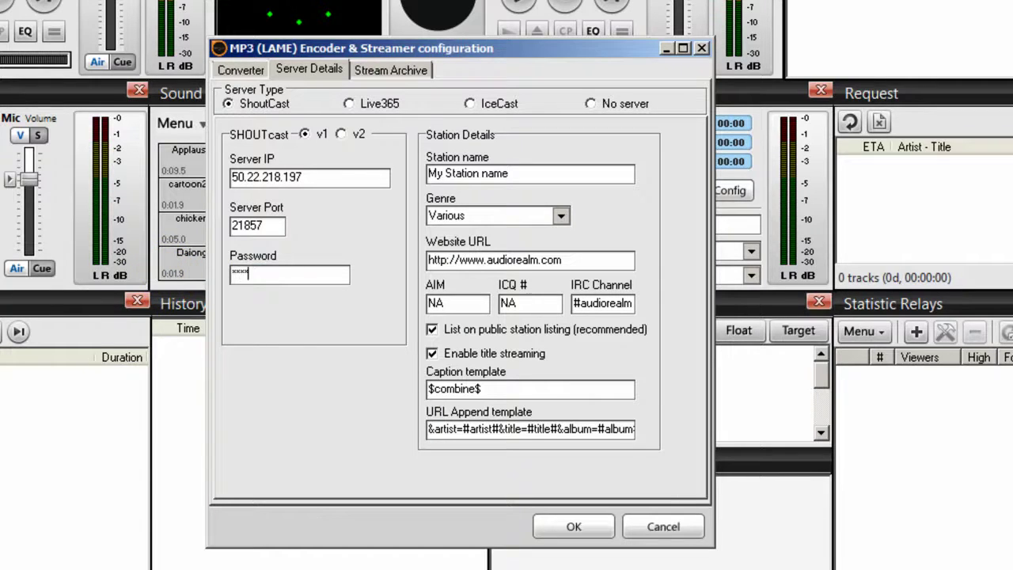
double_click(531, 172)
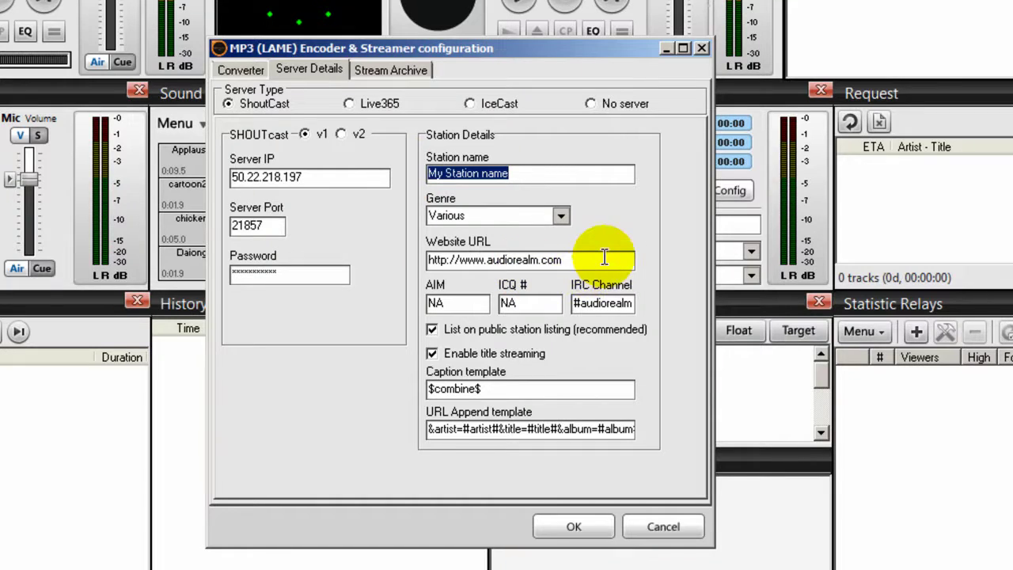
type("Ripp")
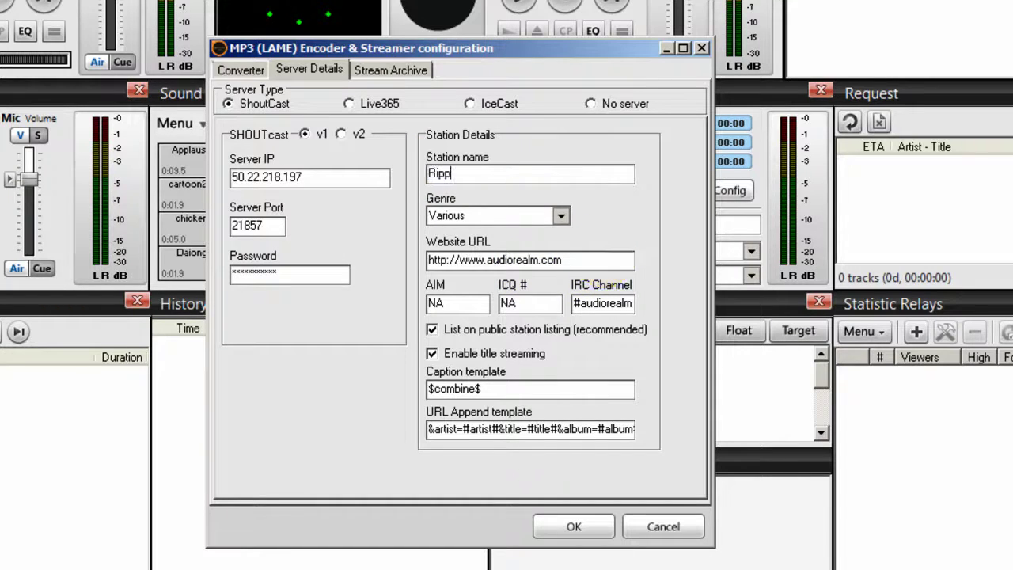
type("edRadio Smooth Jazz")
left_click(474, 216)
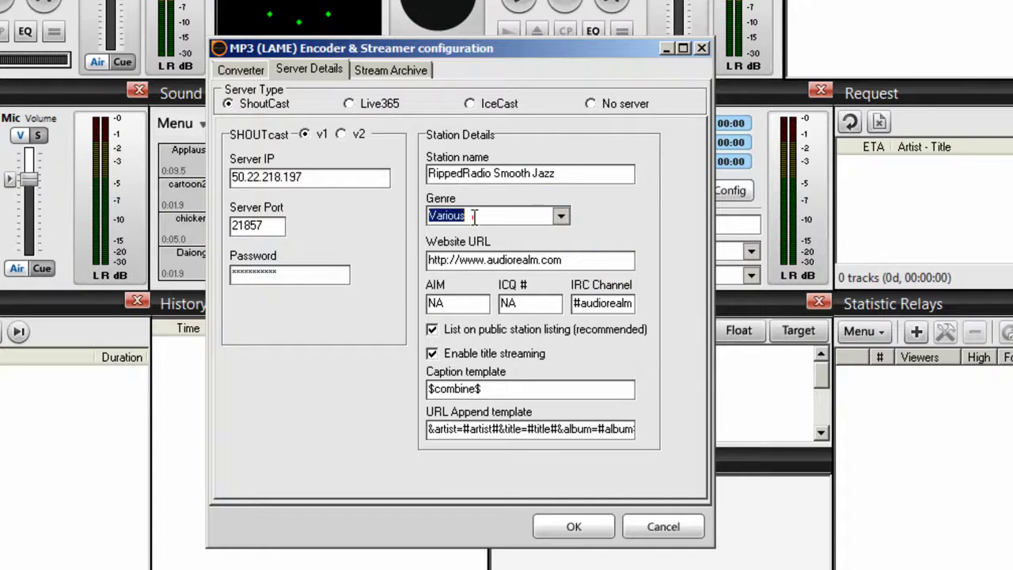
left_click(560, 216)
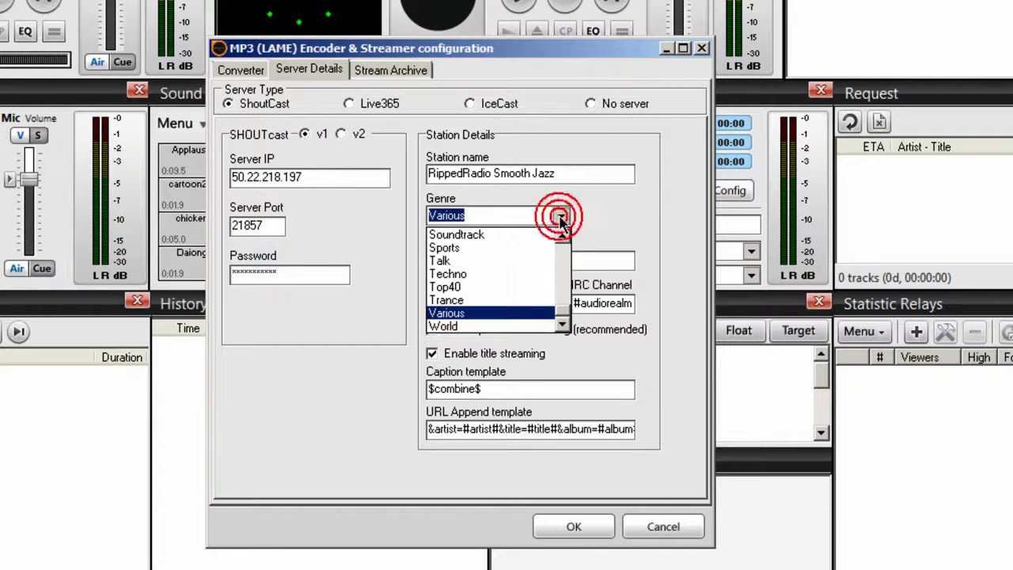
scroll(561, 309, "up", 3)
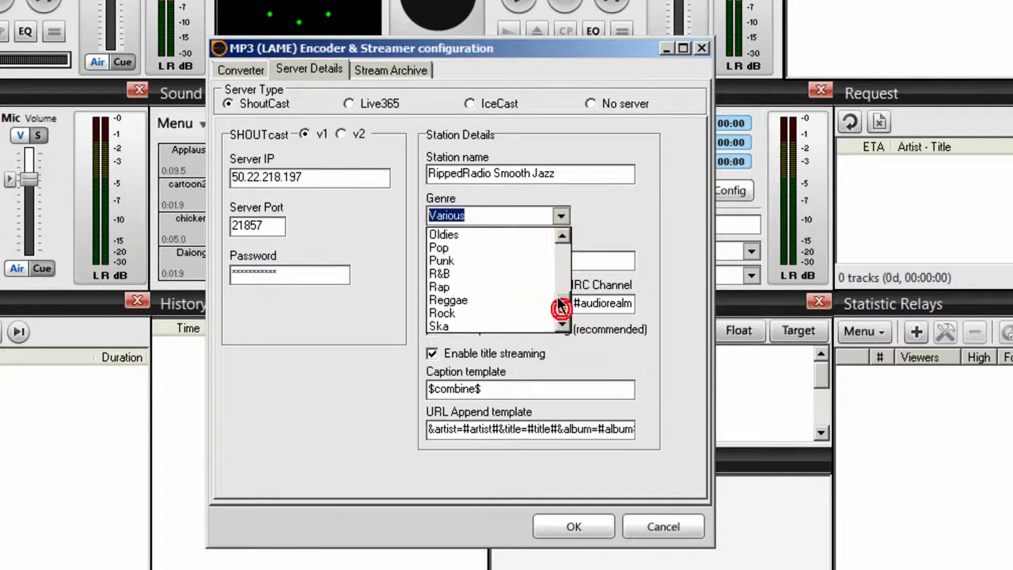
scroll(560, 309, "down", 3)
left_click(508, 194)
left_click(494, 214)
type("S")
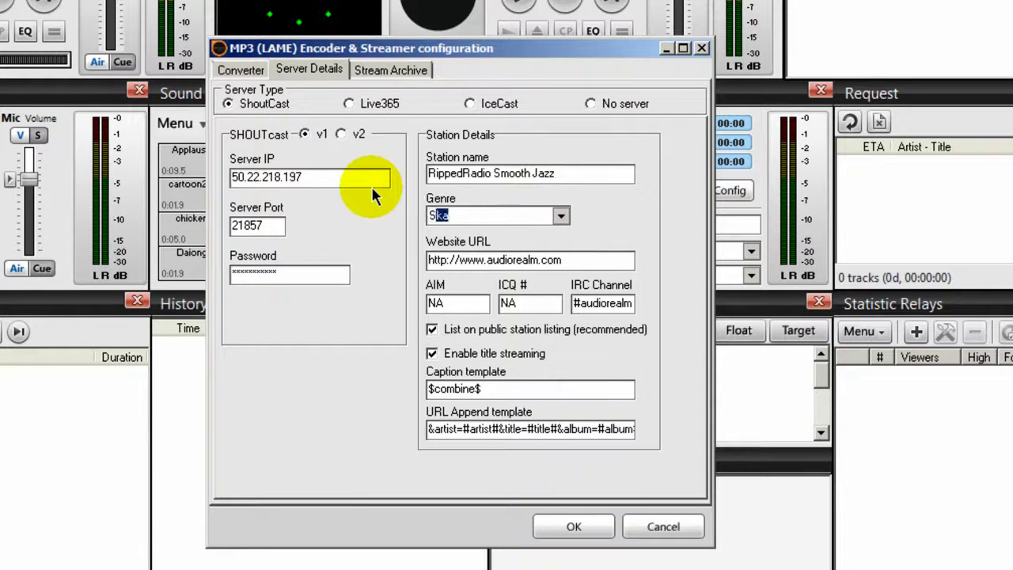
type("mooth Jazz")
left_click_drag(486, 260, 603, 258)
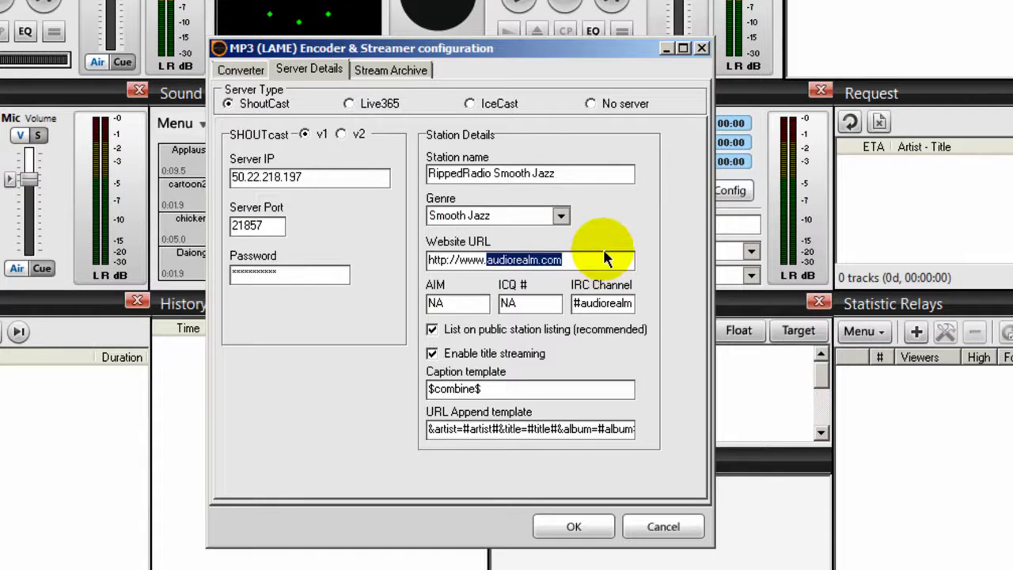
type("rippedradio.com")
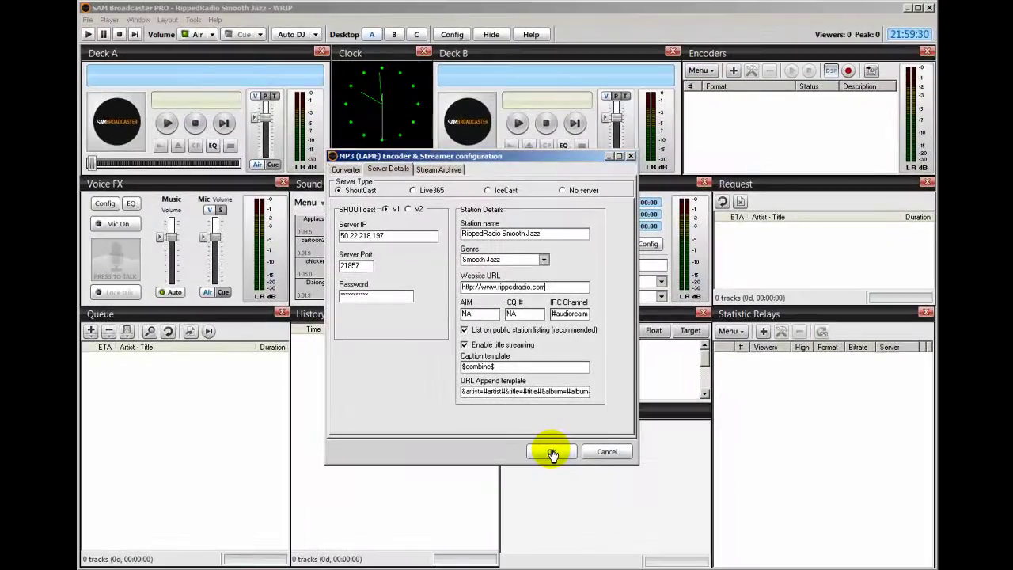
left_click(576, 530)
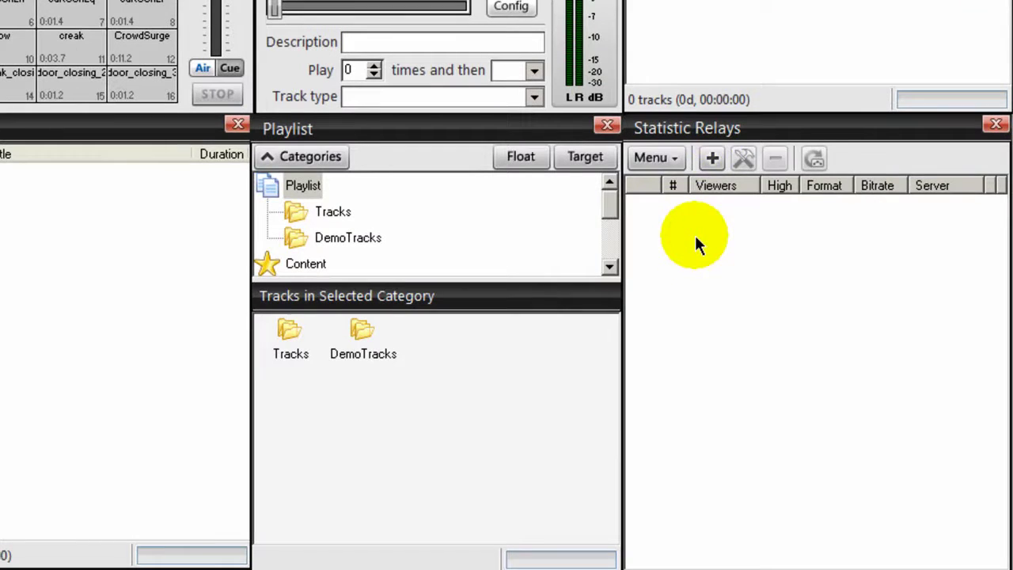
Step: Add a new Shoutcast statistic relay and position its settings window
left_click(712, 161)
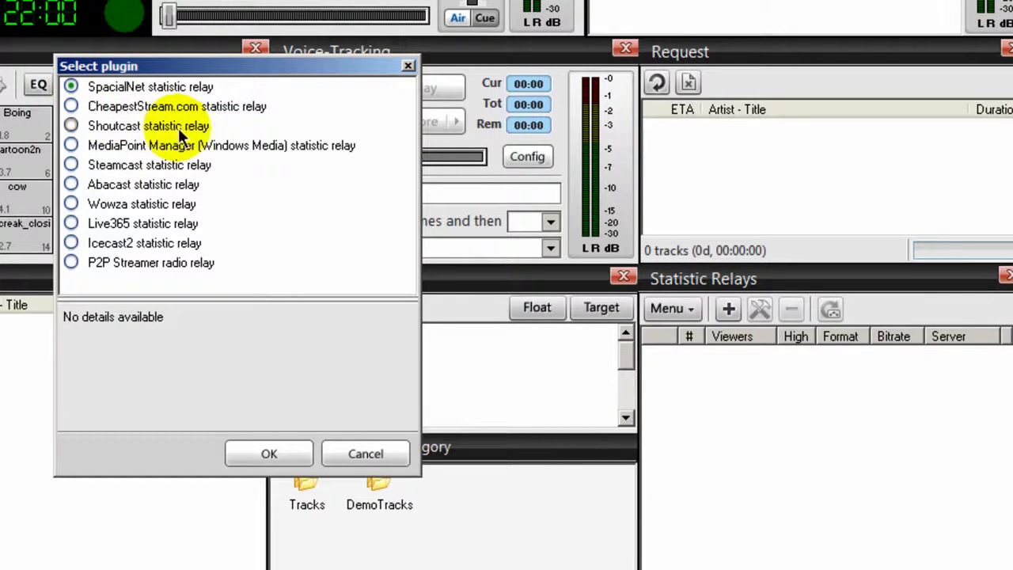
left_click(71, 126)
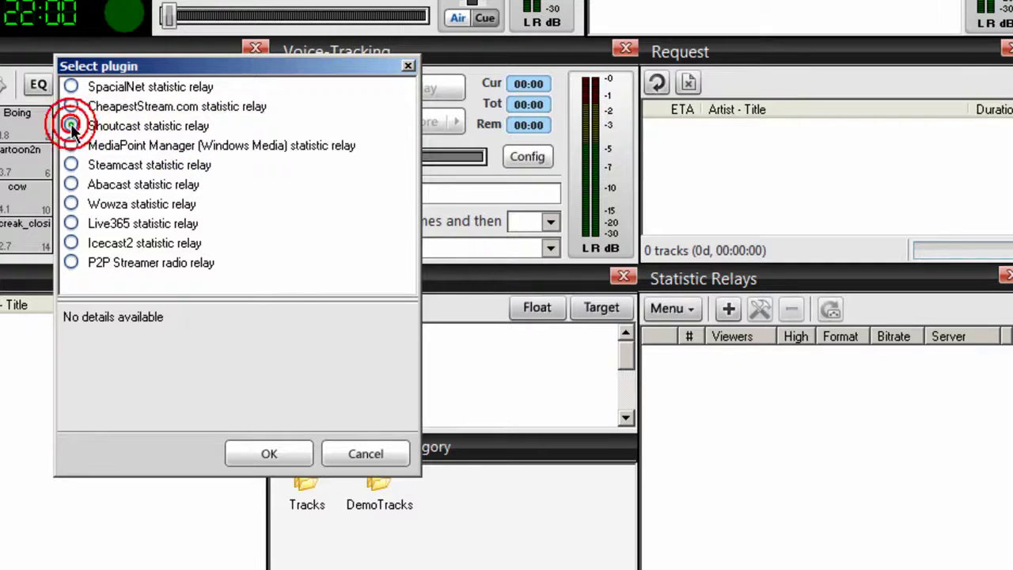
left_click(269, 456)
left_click_drag(209, 112, 169, 80)
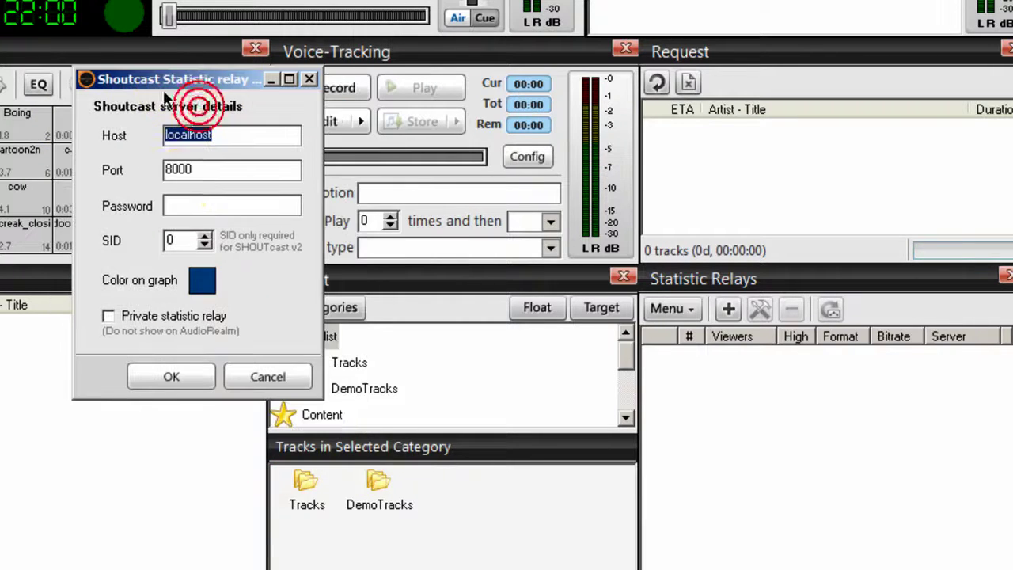
left_click(174, 174)
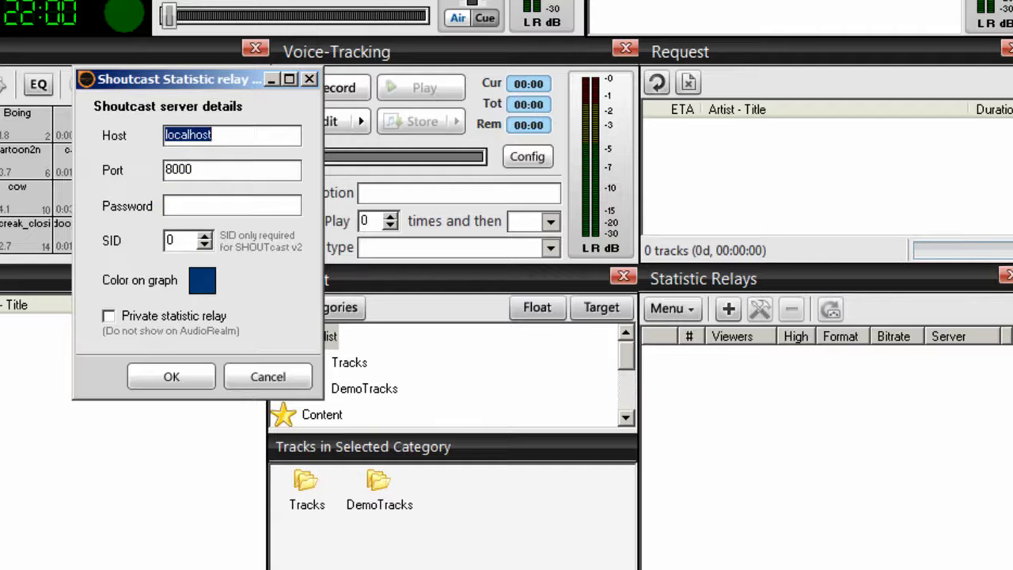
Step: Paste host 50.22.218.197 and port 21857 from the notes into the relay settings
left_click(609, 20)
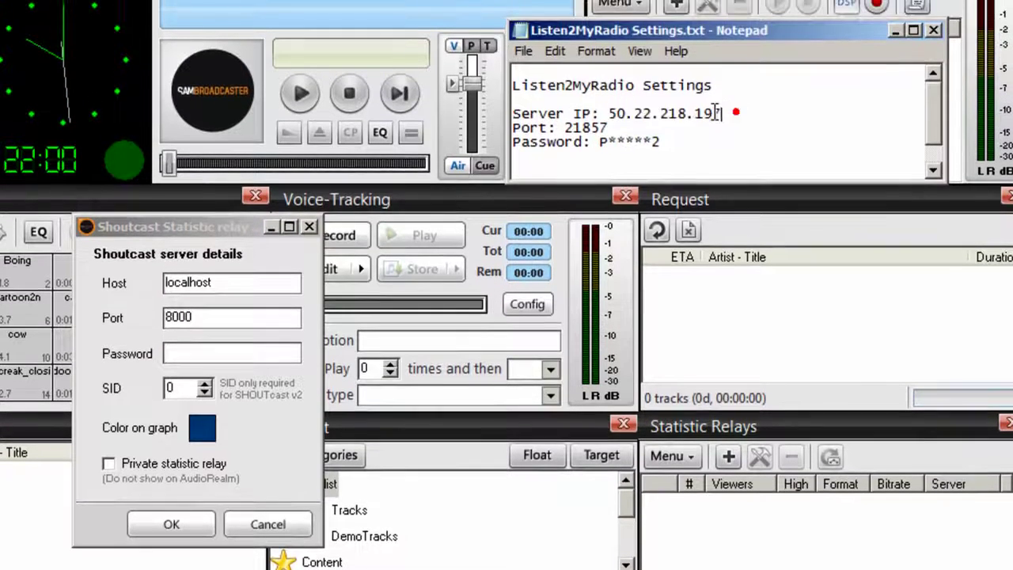
left_click(246, 135)
double_click(244, 282)
right_click(184, 282)
left_click(218, 358)
left_click(524, 113)
left_click_drag(564, 127, 605, 128)
double_click(211, 318)
right_click(182, 317)
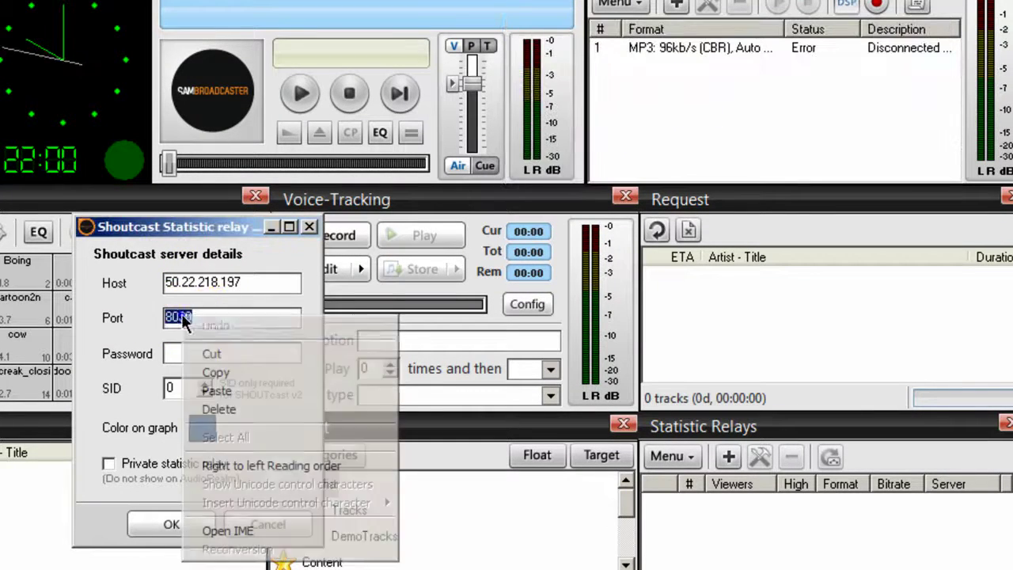
left_click(236, 396)
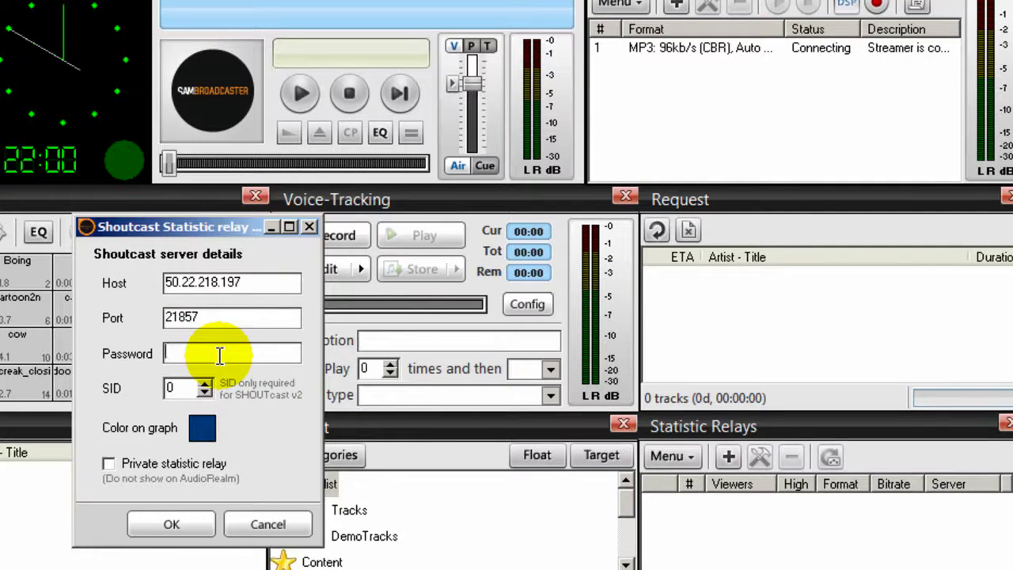
Step: Paste the stream password, mark the relay private, and save it
key("ctrl+v")
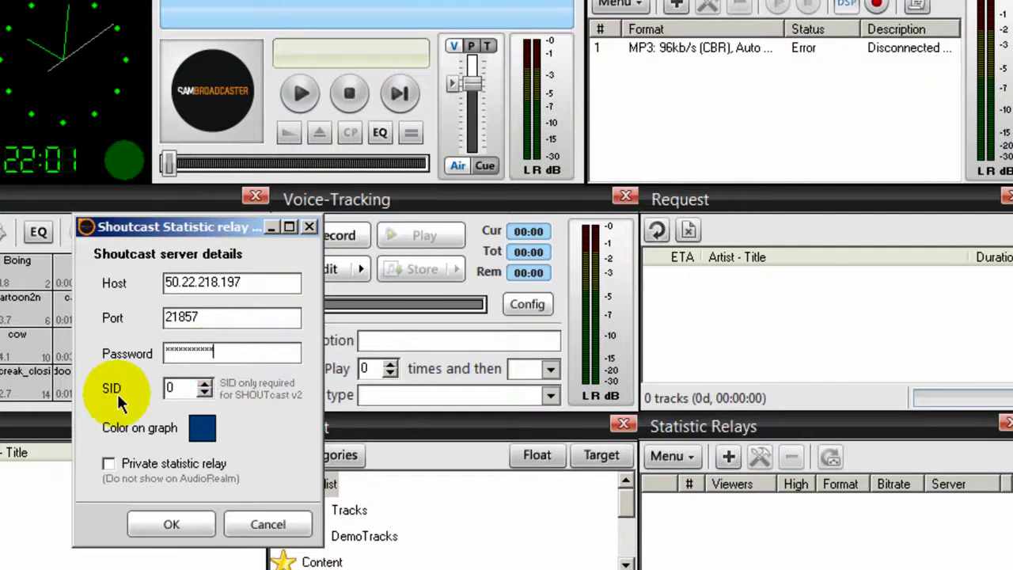
left_click(170, 387)
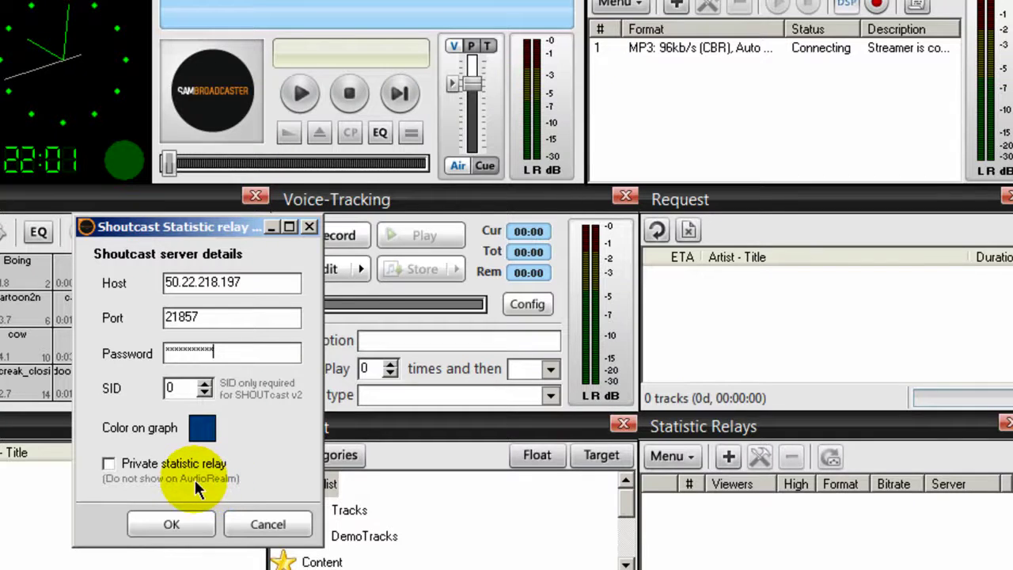
left_click(107, 463)
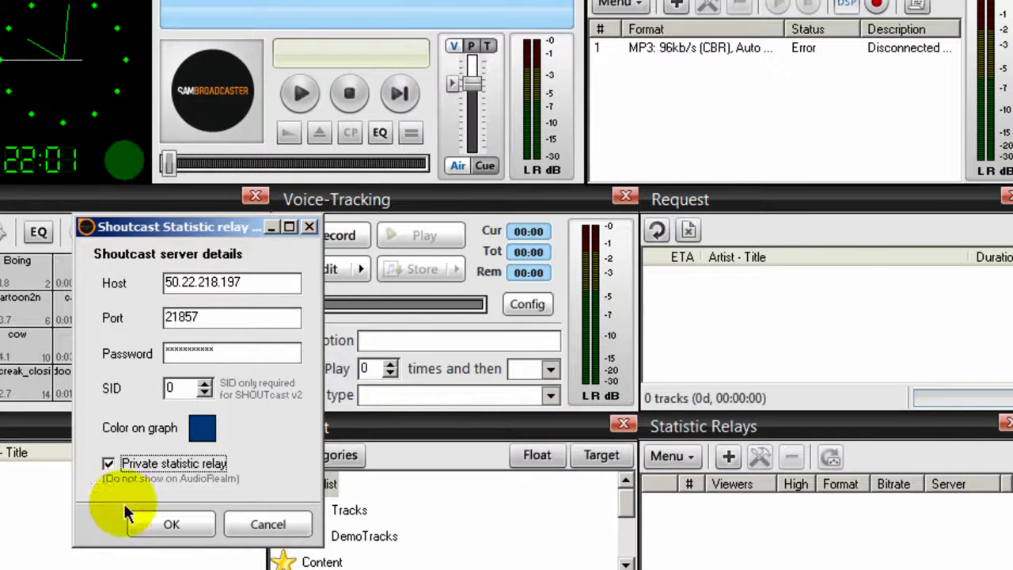
left_click(169, 526)
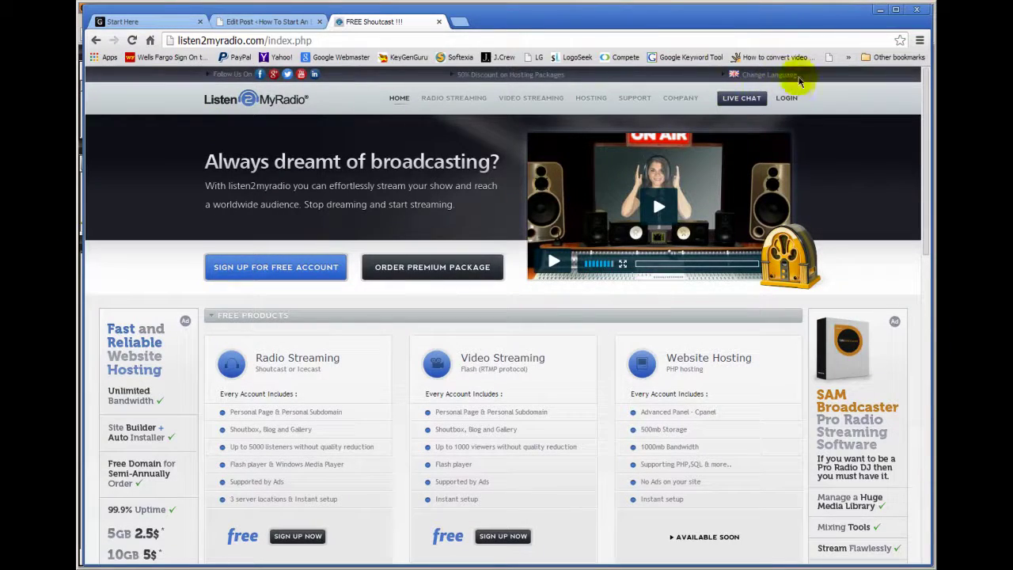
Step: Log in to the Listen2MyRadio free account and turn the radio stream ON
mouse_move(787, 98)
left_click(797, 125)
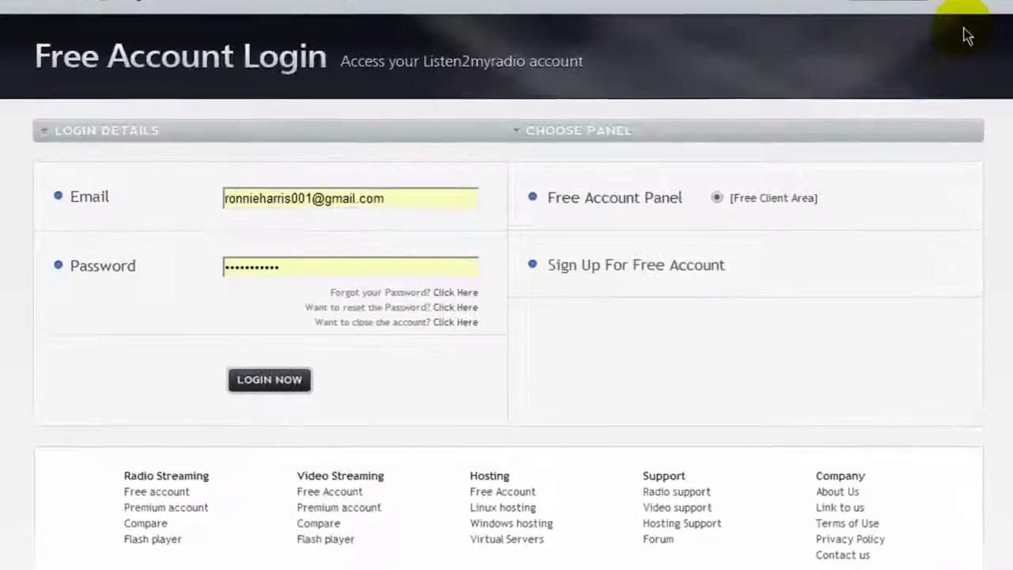
left_click(269, 378)
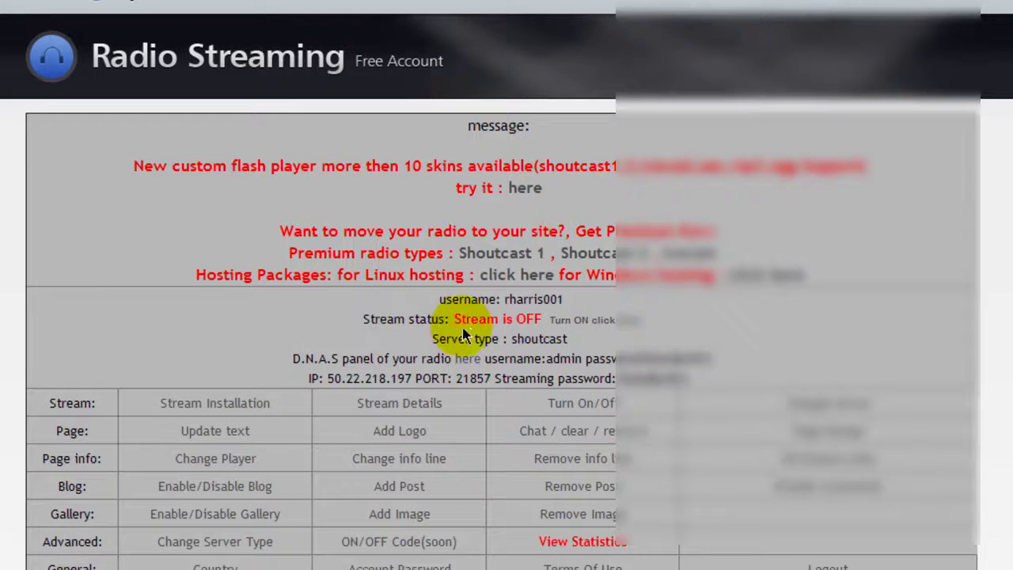
left_click(583, 324)
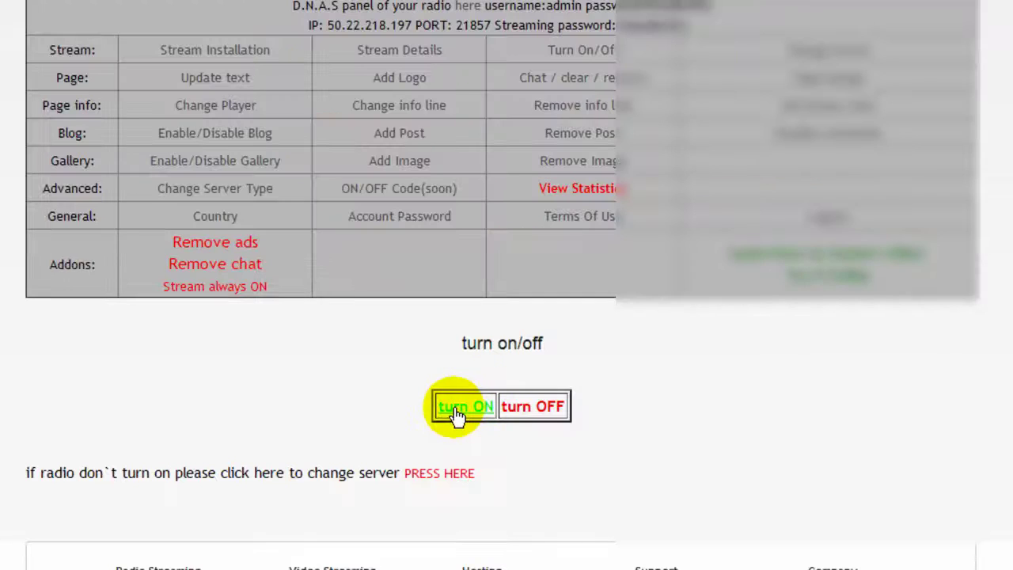
left_click(458, 415)
scroll(452, 413, "down", 3)
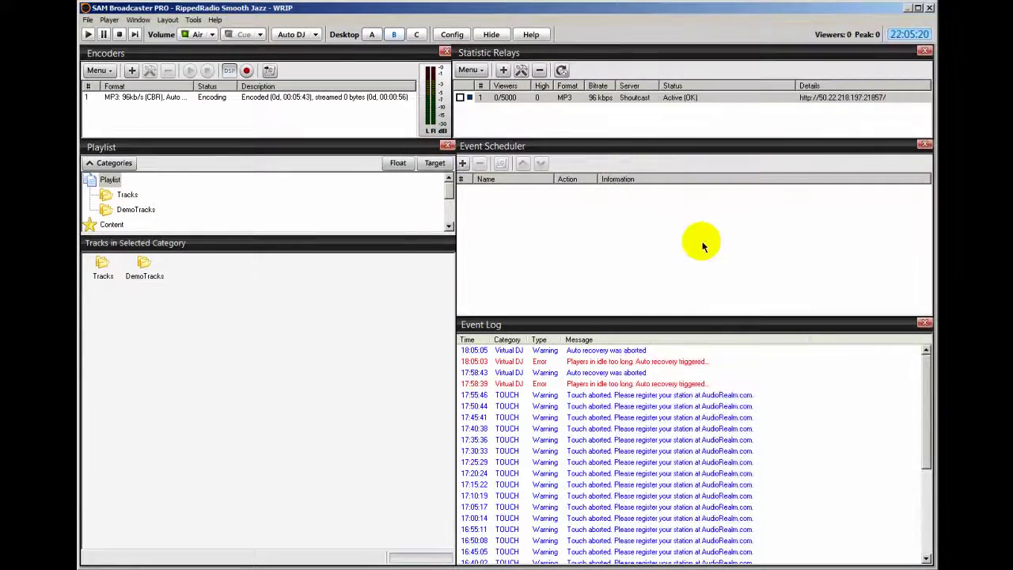
Step: Switch to the Desktop A layout with decks, clock, effects and queue
left_click(371, 34)
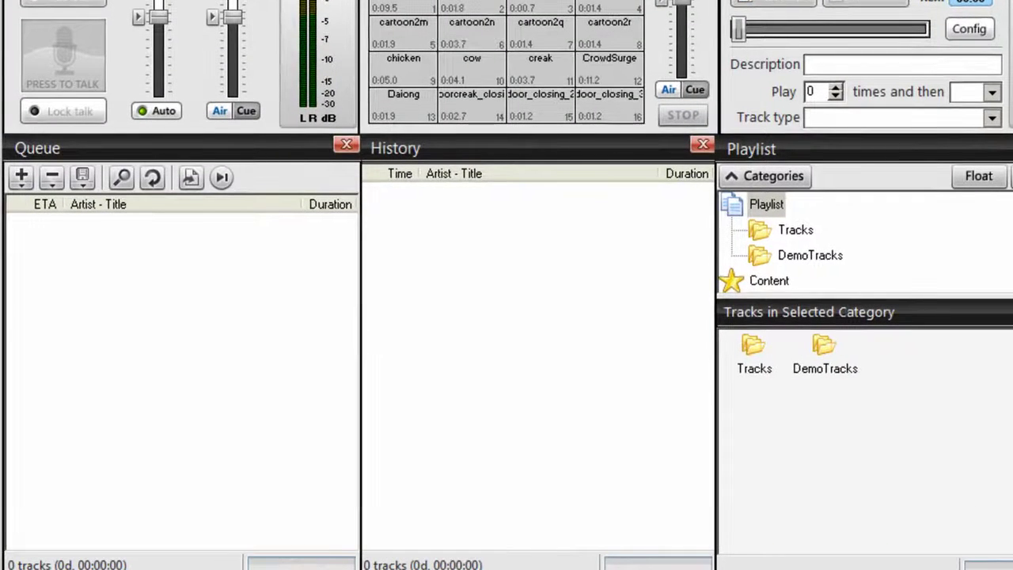
Step: Queue the eight smooth jazz tracks and start playing Jamaica Heartbeat on air
left_click_drag(4, 253, 94, 248)
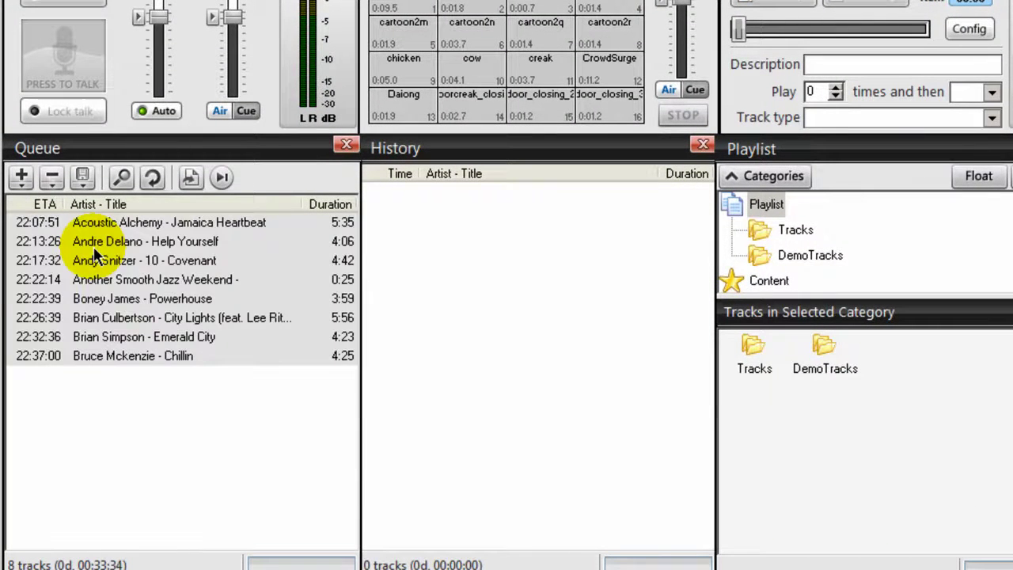
left_click(119, 392)
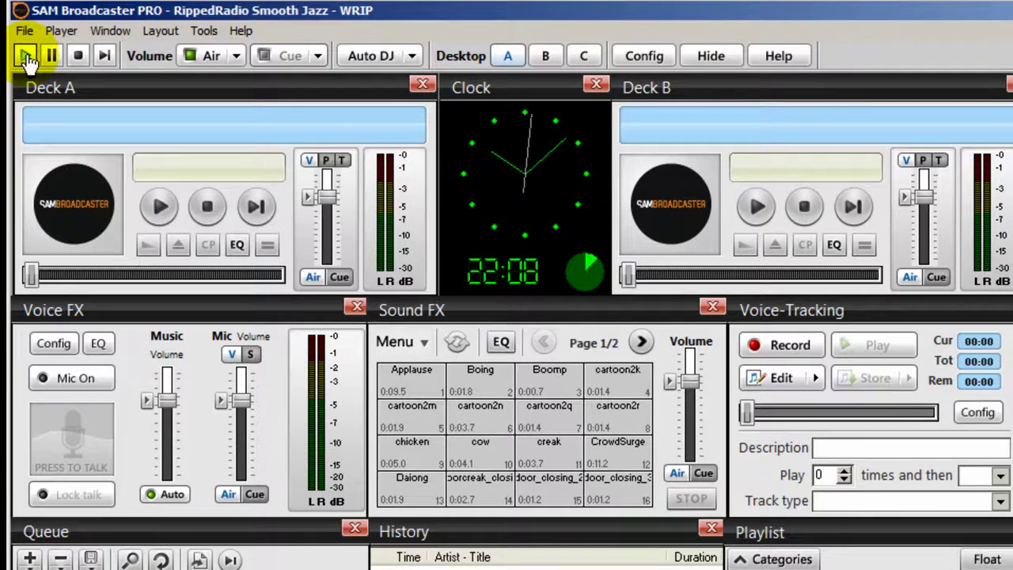
left_click(26, 59)
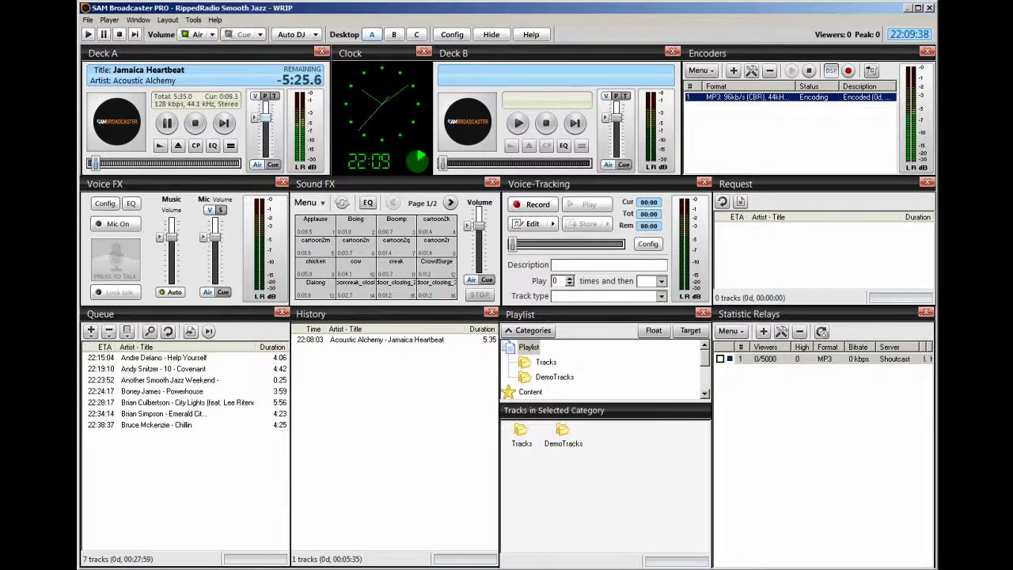
key("alt+Tab")
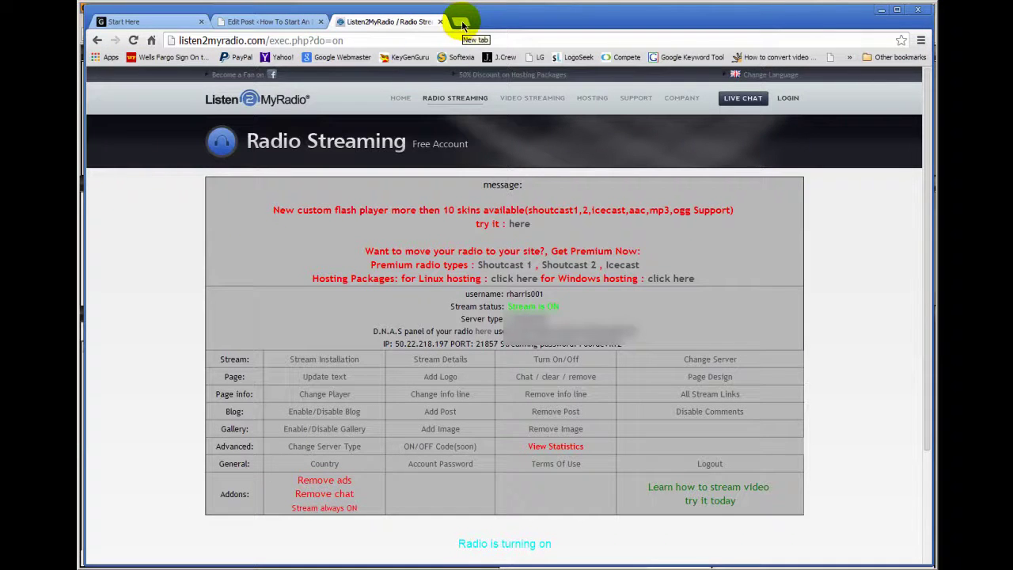
Step: Open the site's RippedRadio Smooth Jazz page and start the live stream in its web player
left_click(171, 27)
scroll(398, 199, "up", 15)
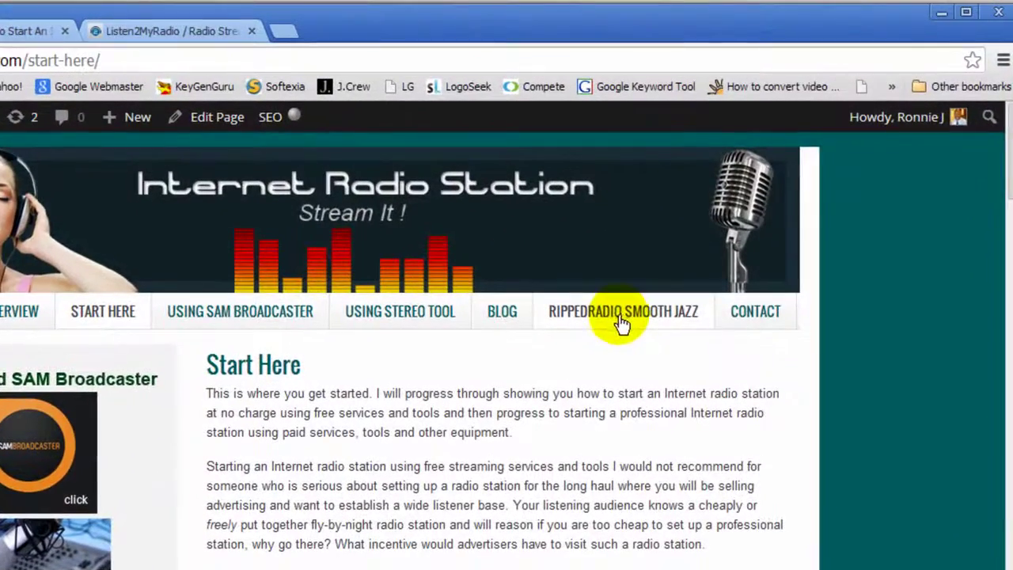
left_click(623, 318)
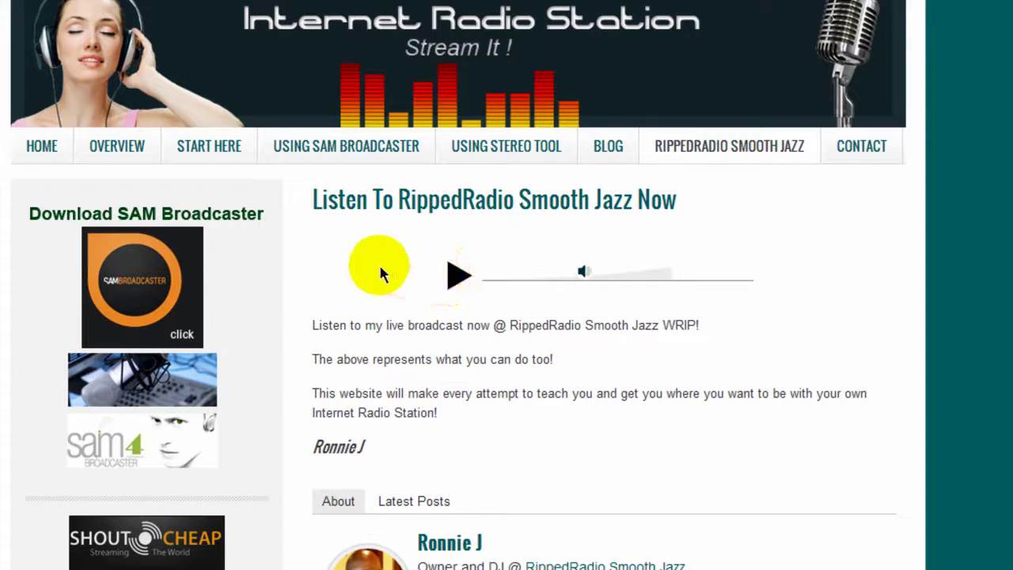
left_click(457, 274)
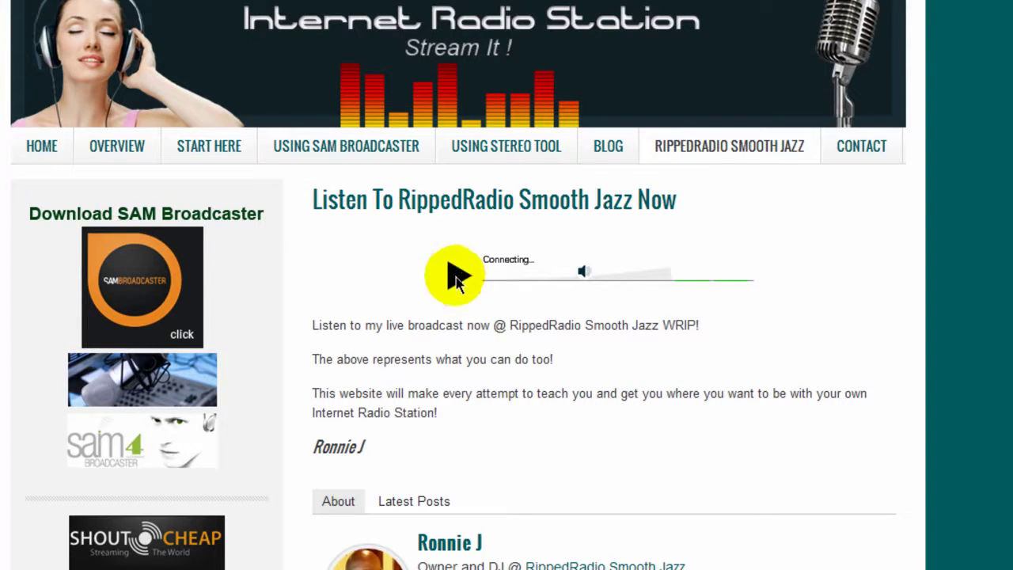